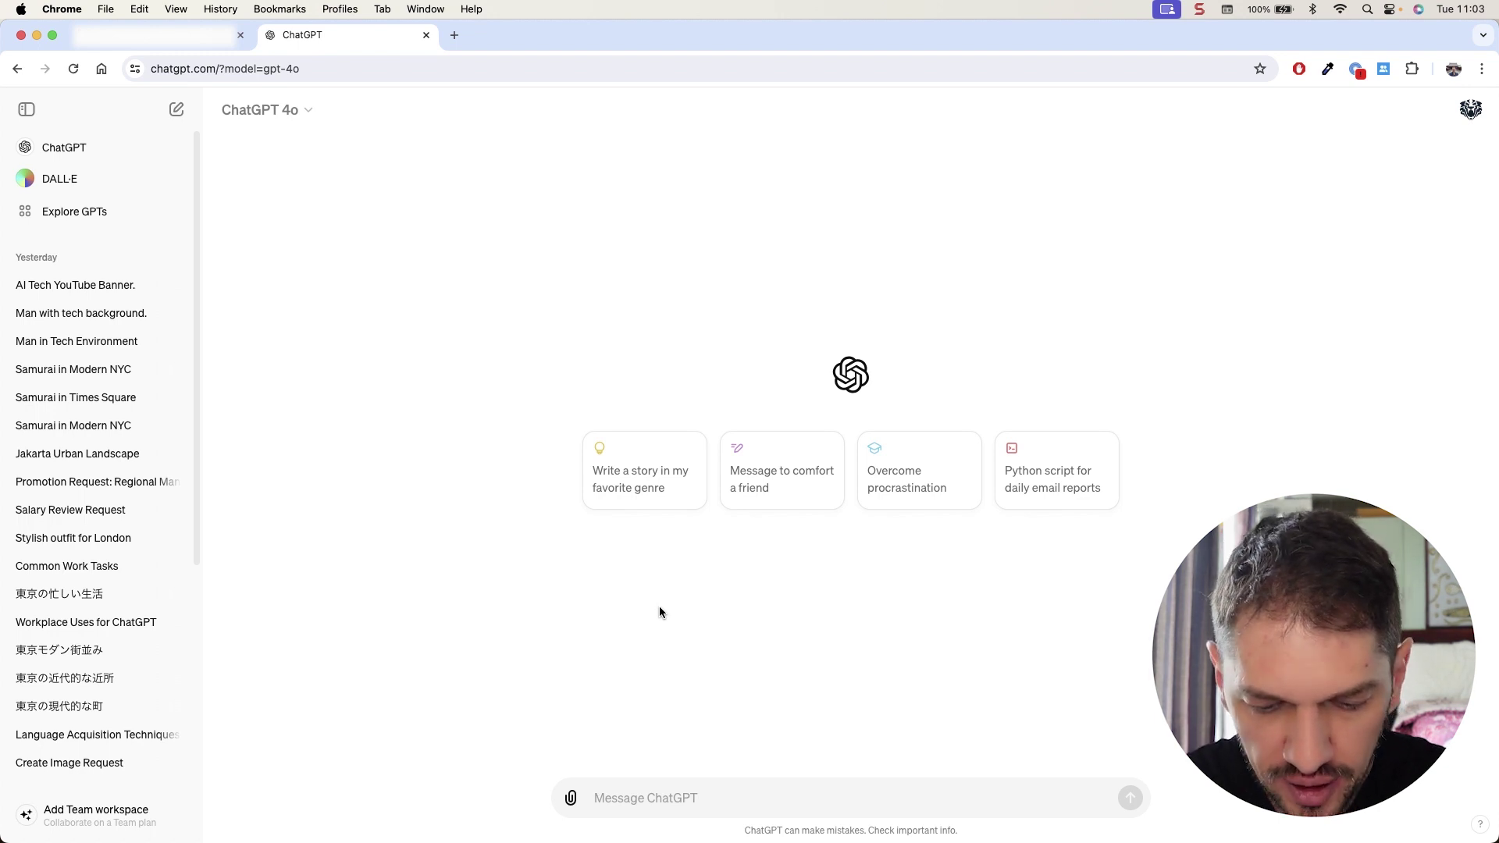
Ask ChatGPT 'what can I visit in Paris, France?' to get a categorized attractions list
text(what can )
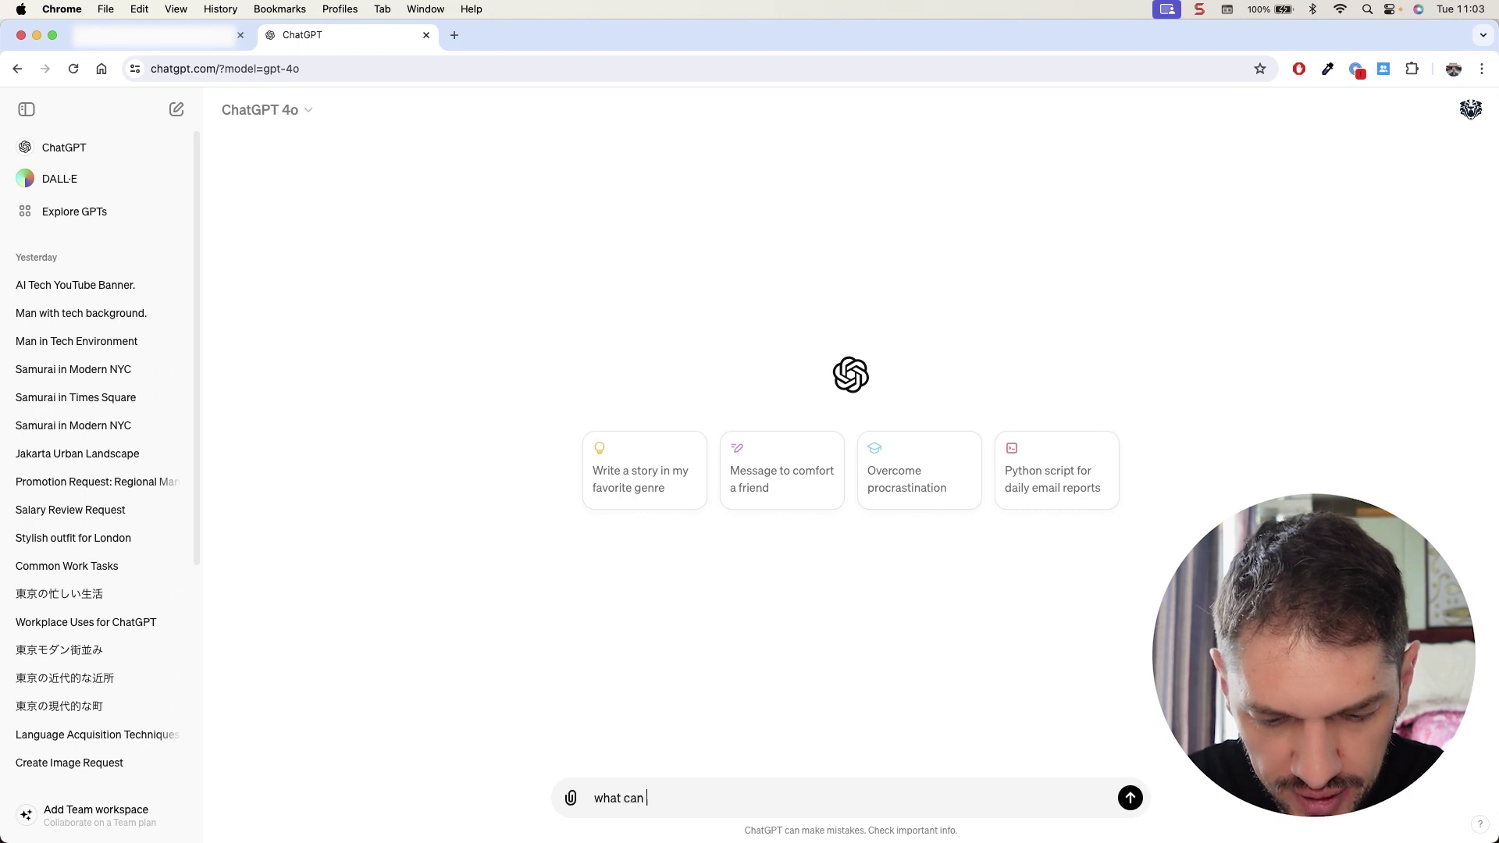
text(I visit in Paris)
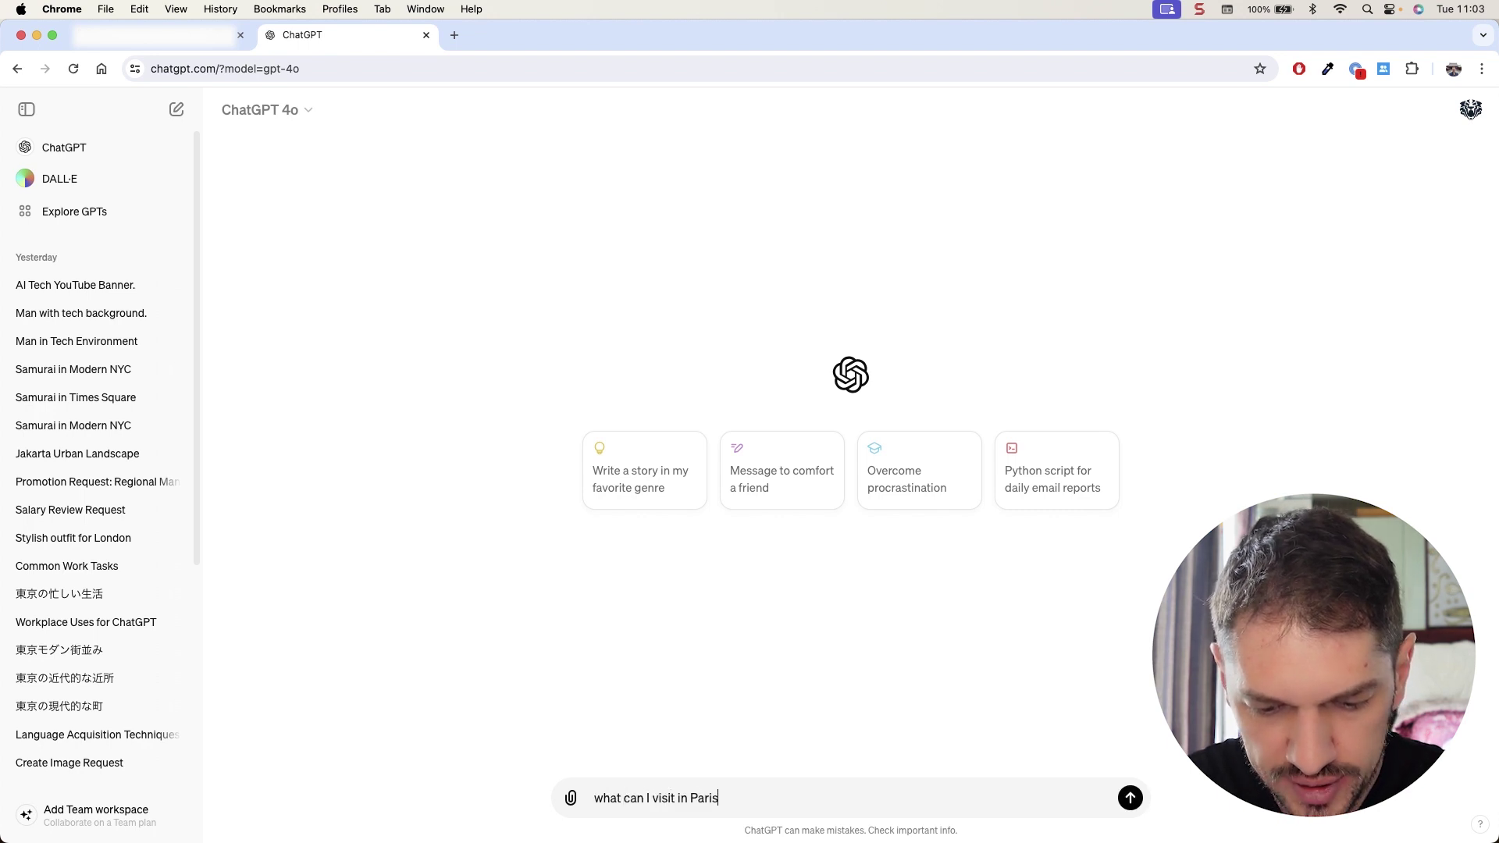
text(, France?)
key(Return)
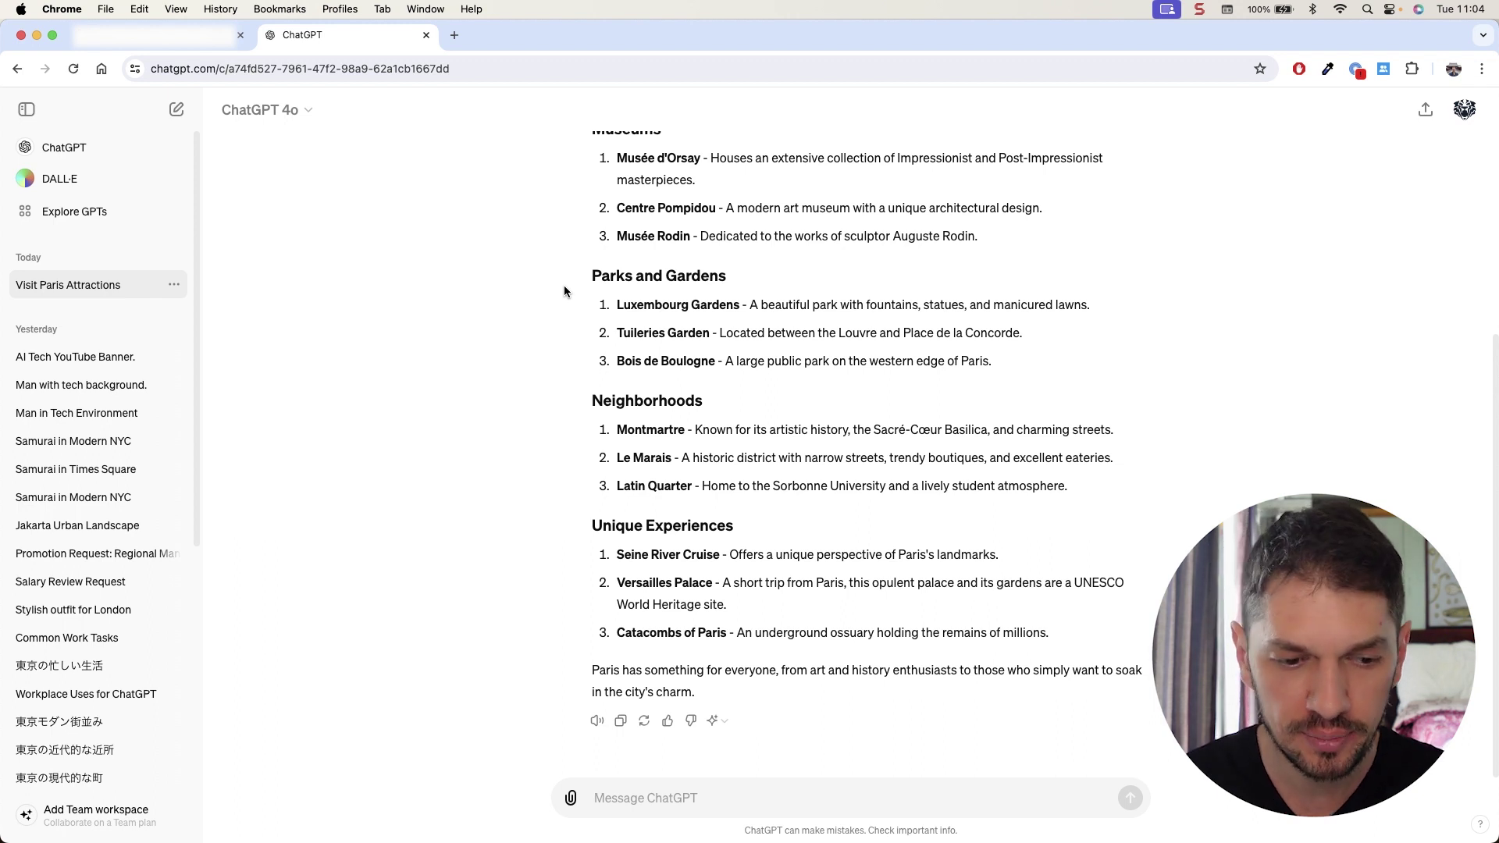
In a new chat, send the French tour-guide role prompt asking what to visit in Paris
click(176, 110)
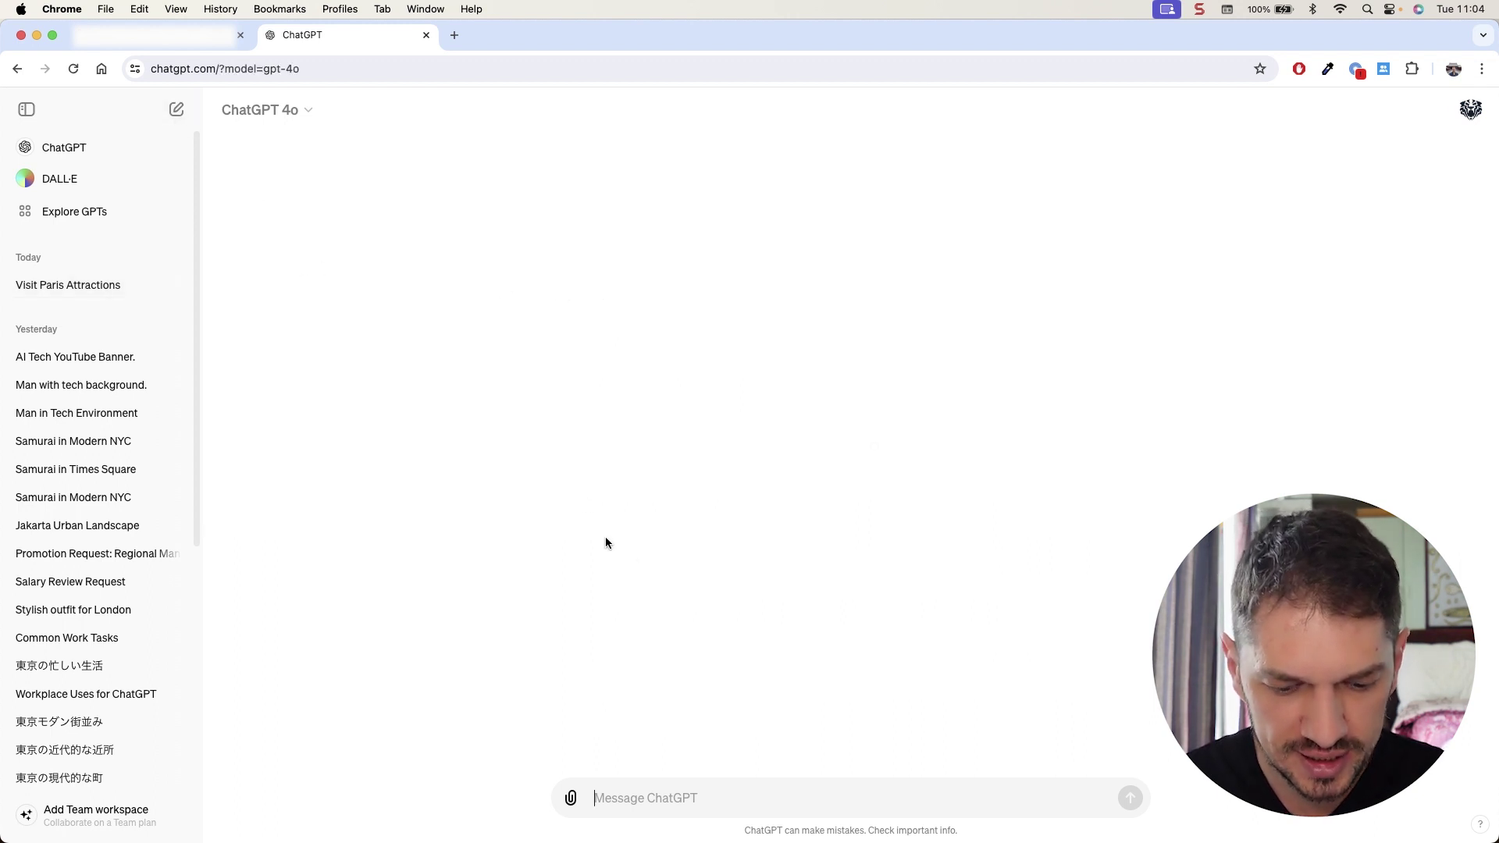
text(you are a very knowledgeable French tour guide. Your expertise is in designing tours for people that allow them to experience a city fully. You provide answers with enthusiasm and detail. what should I visit in Paris, France?)
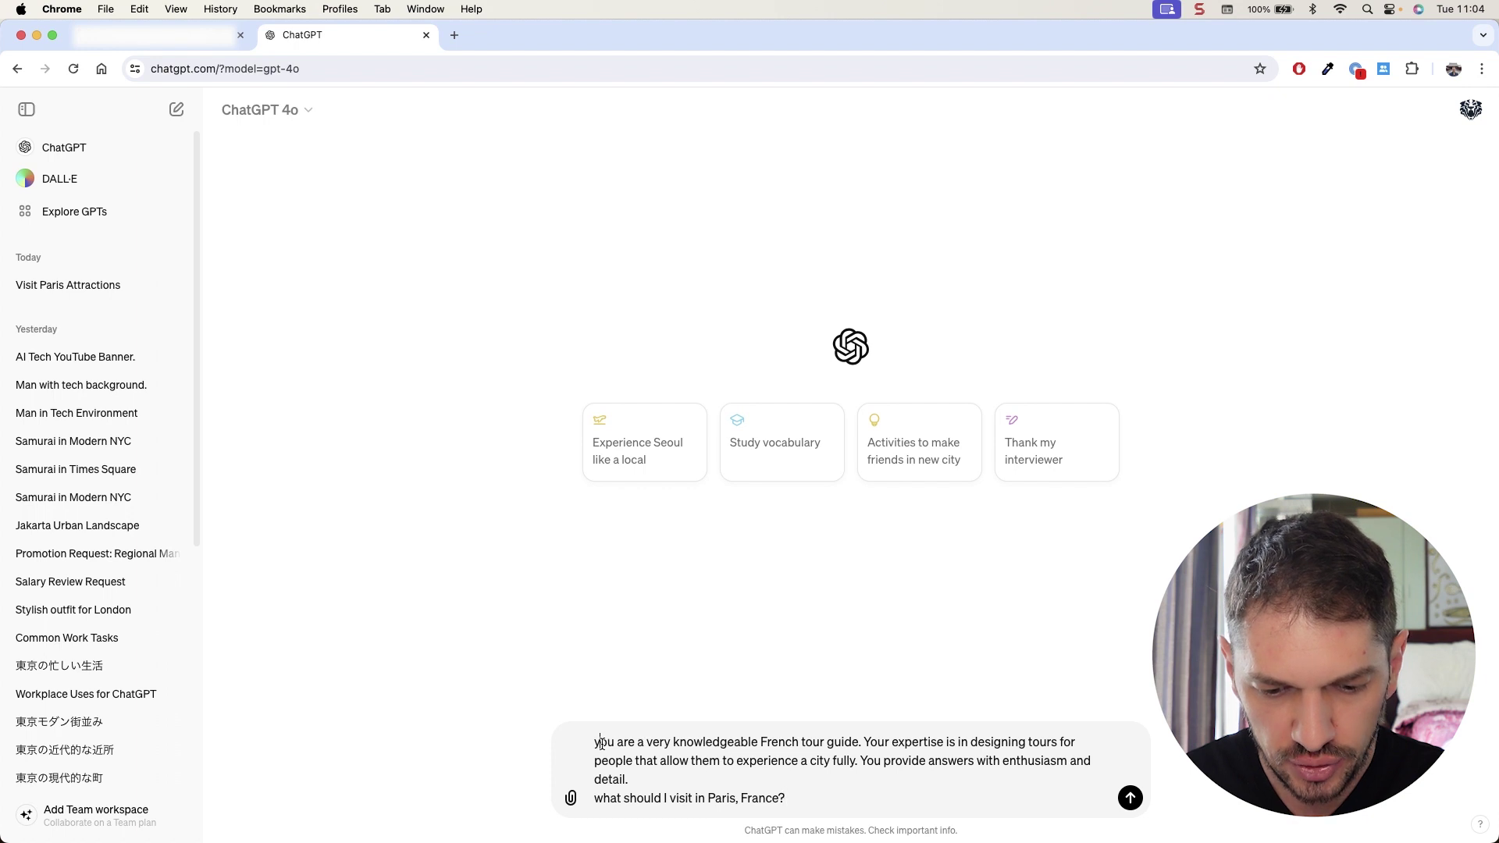
drag(600, 742, 863, 779)
drag(674, 778, 835, 795)
click(638, 777)
click(835, 796)
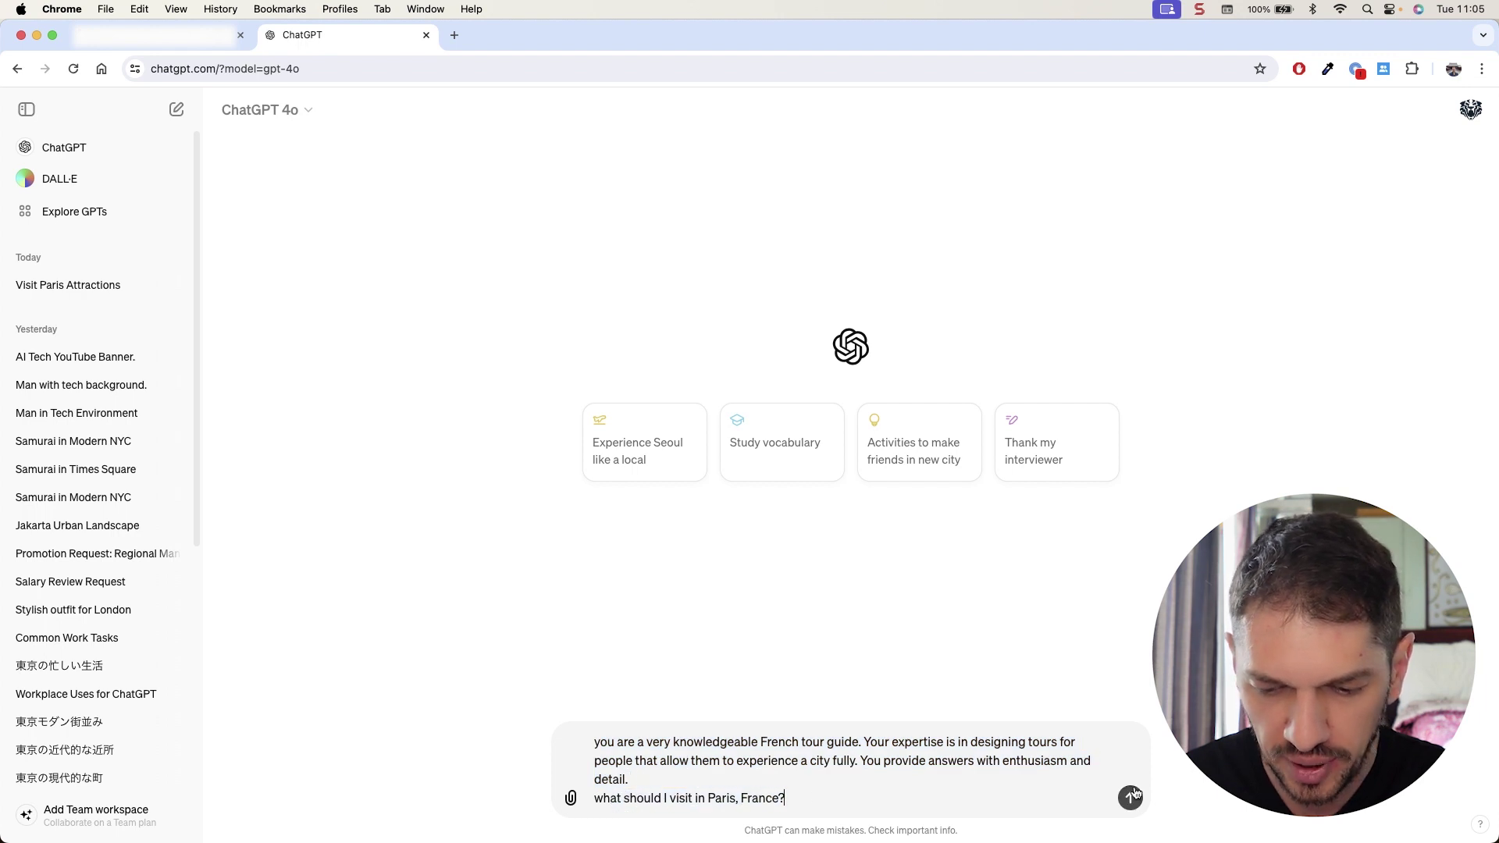
click(1129, 797)
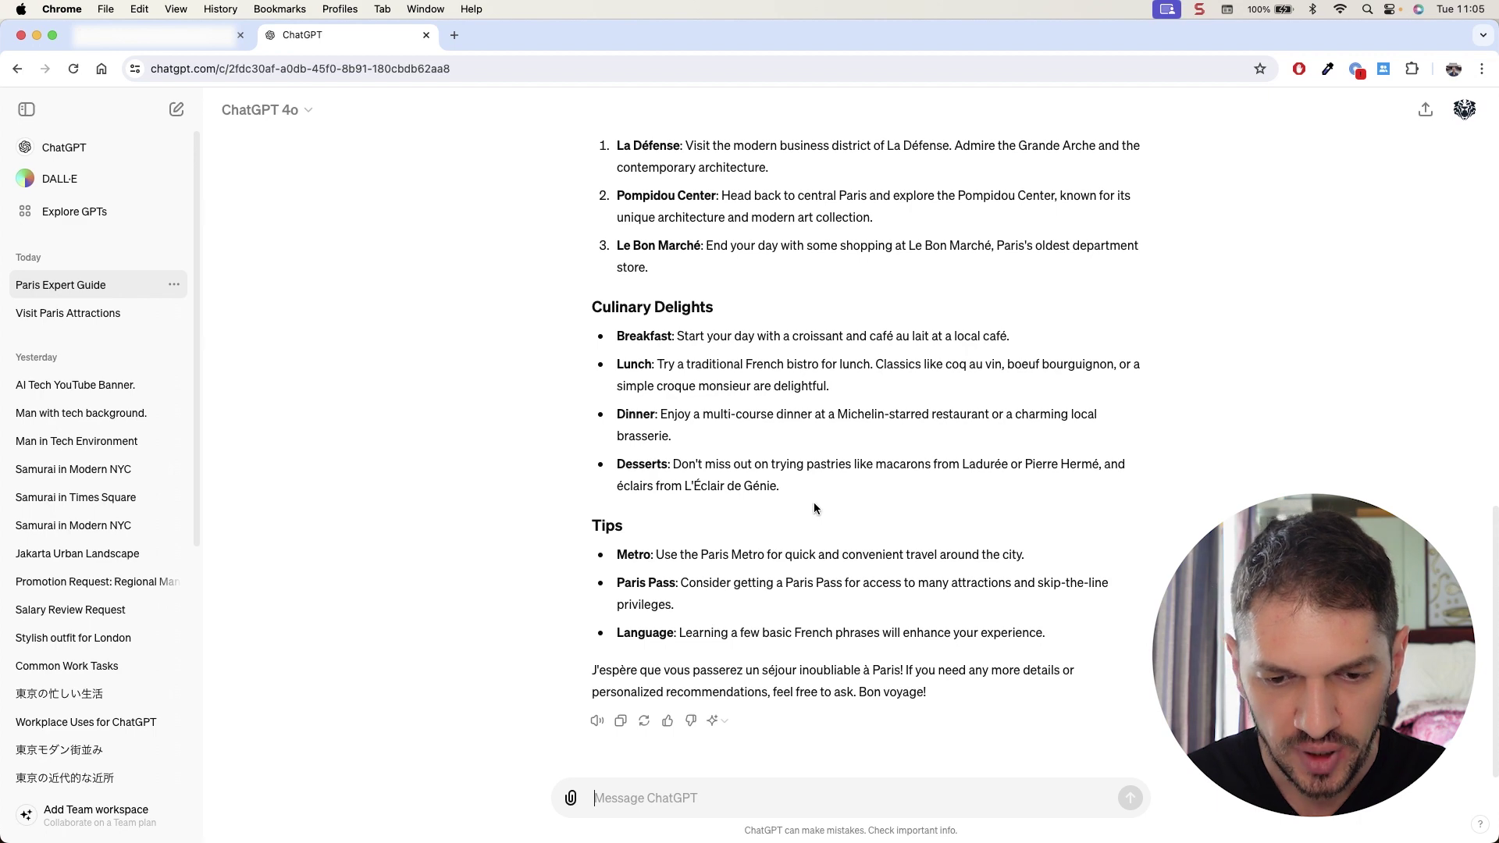
scroll(813, 503, up, 1)
scroll(813, 502, up, 15)
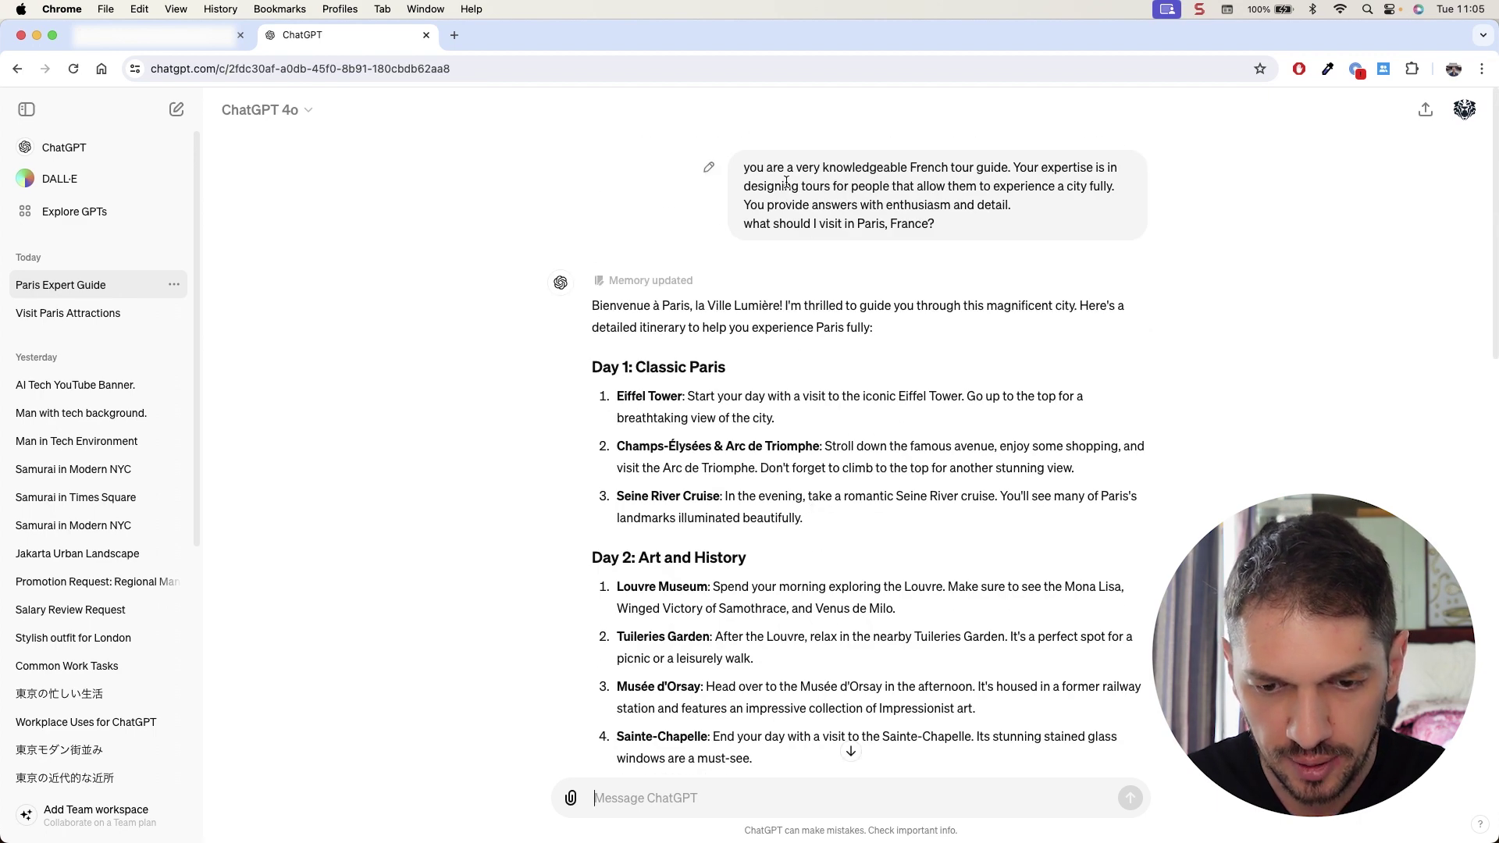
mouse_move(773, 167)
mouse_down()
mouse_move(1015, 184)
mouse_move(1002, 206)
mouse_move(976, 207)
mouse_up()
click(975, 207)
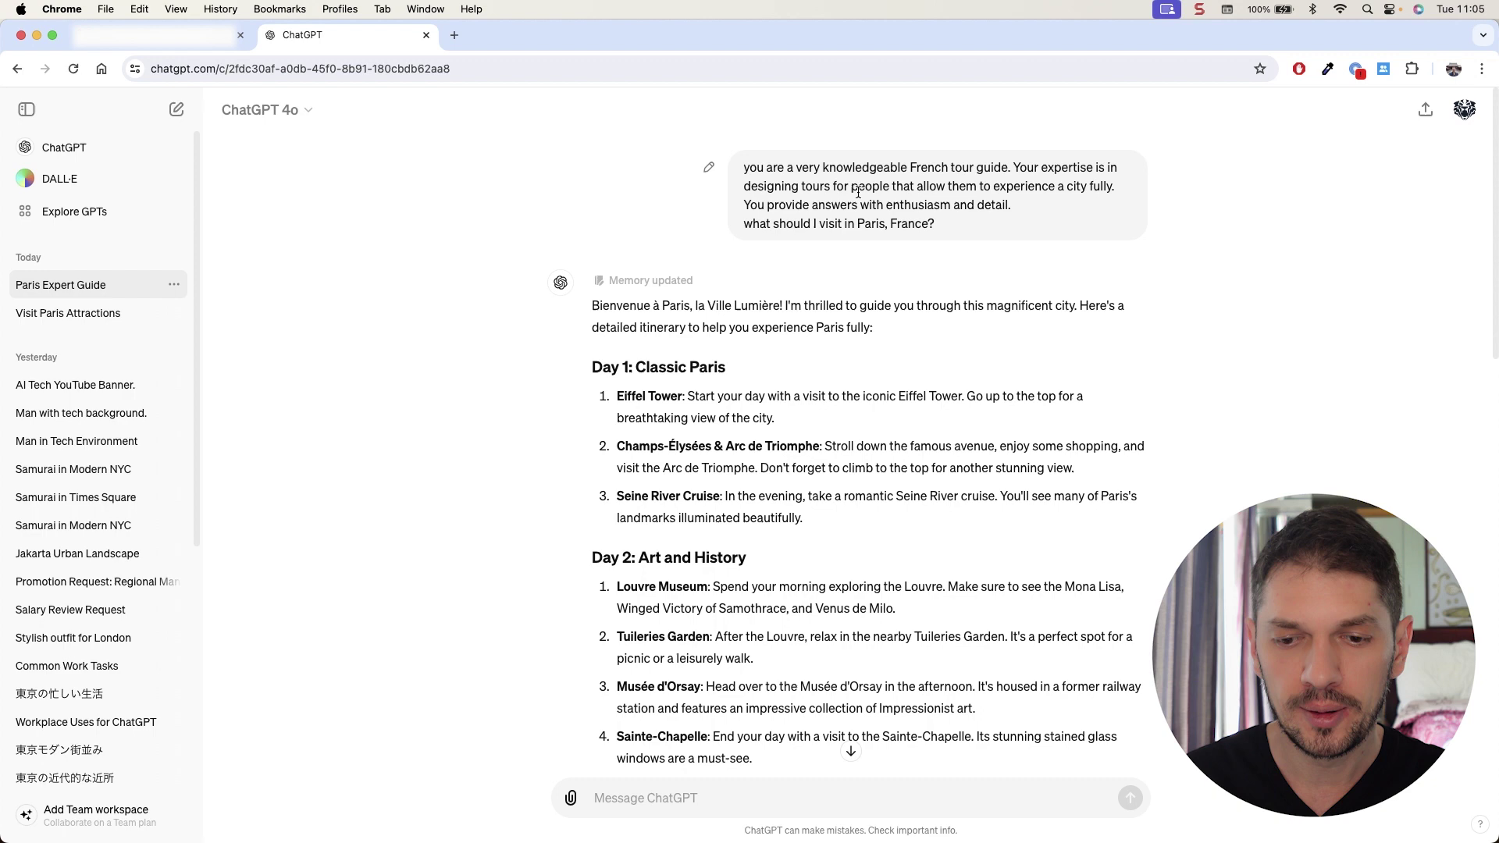
scroll(870, 328, down, 15)
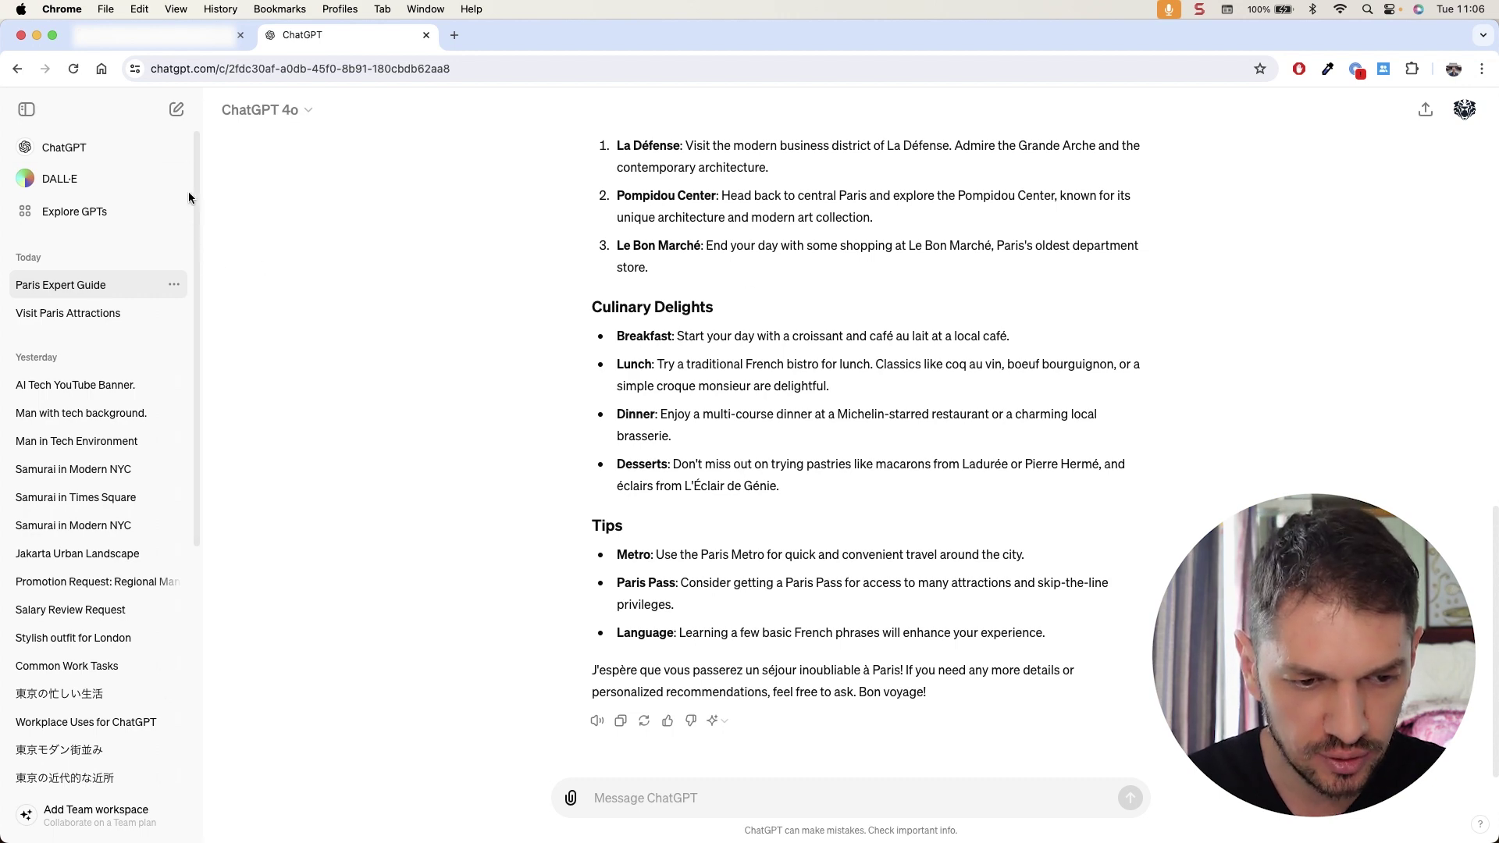
scroll(733, 288, up, 15)
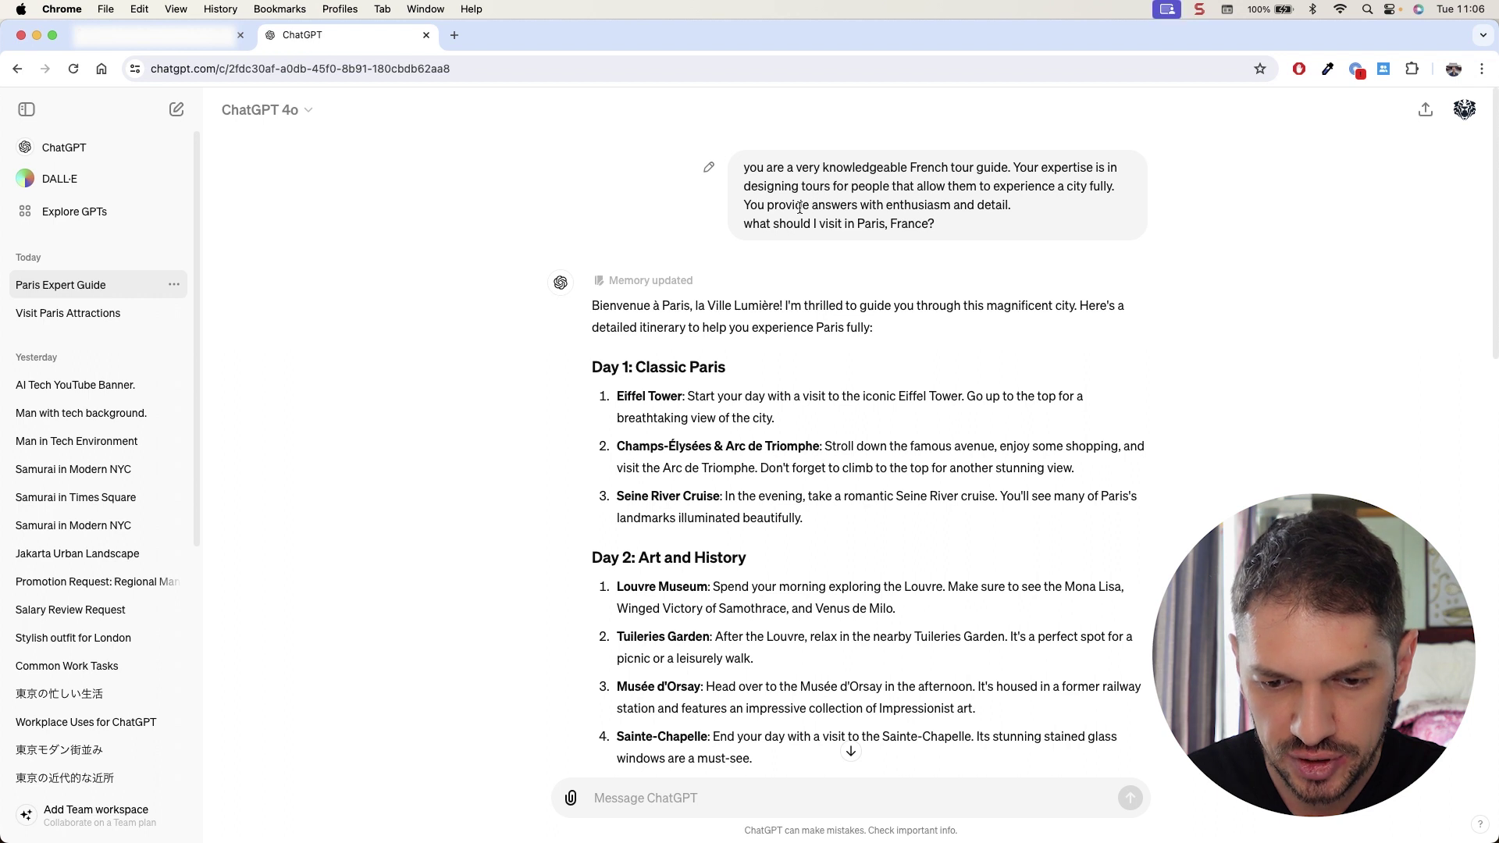
drag(743, 224, 957, 226)
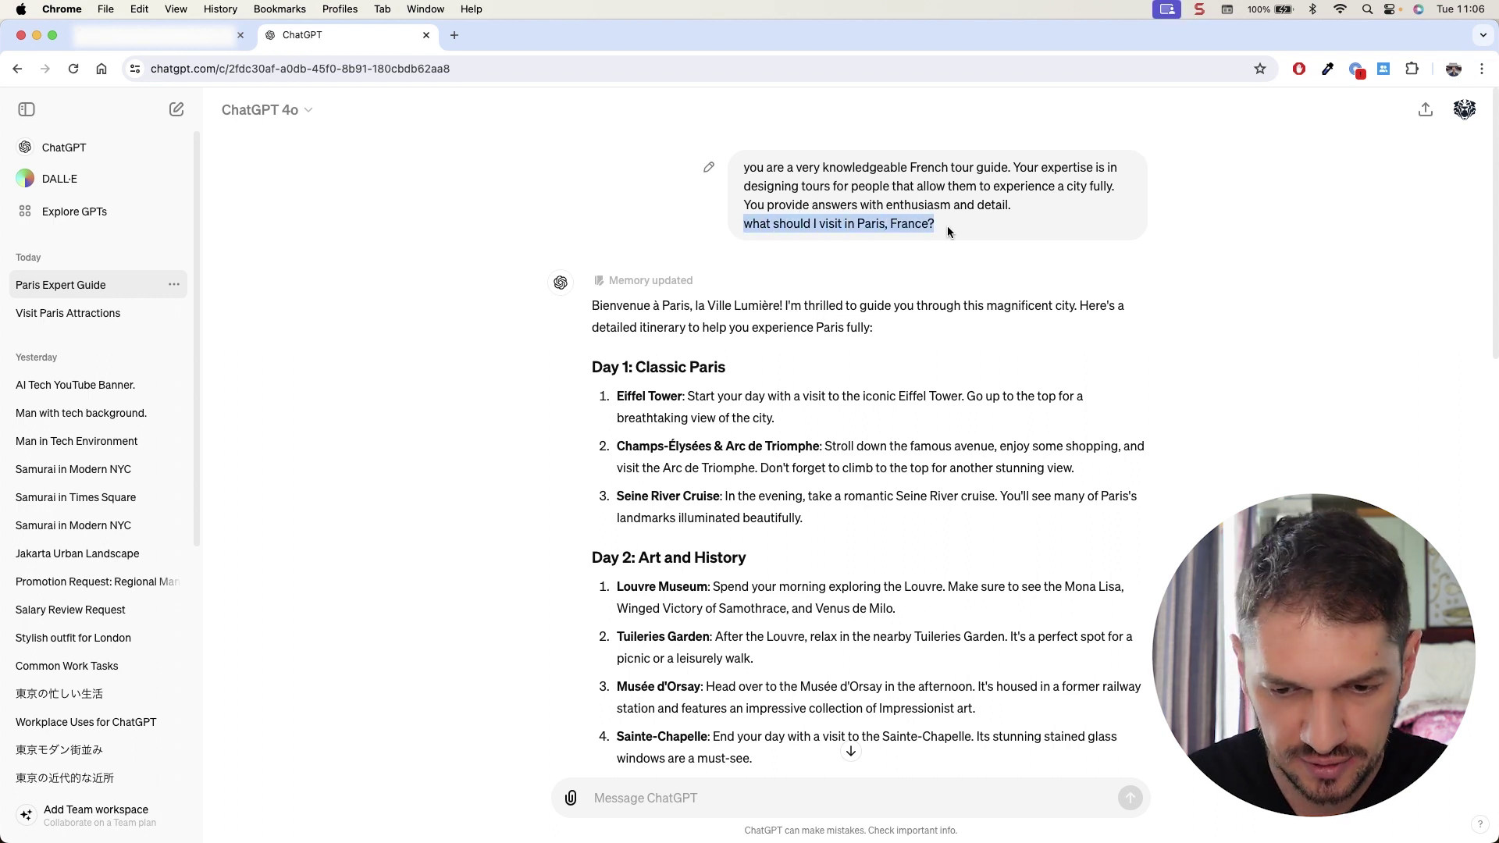
Paste the tour-guide persona and 3-day Paris prompt into a new chat, highlighting the role
click(177, 110)
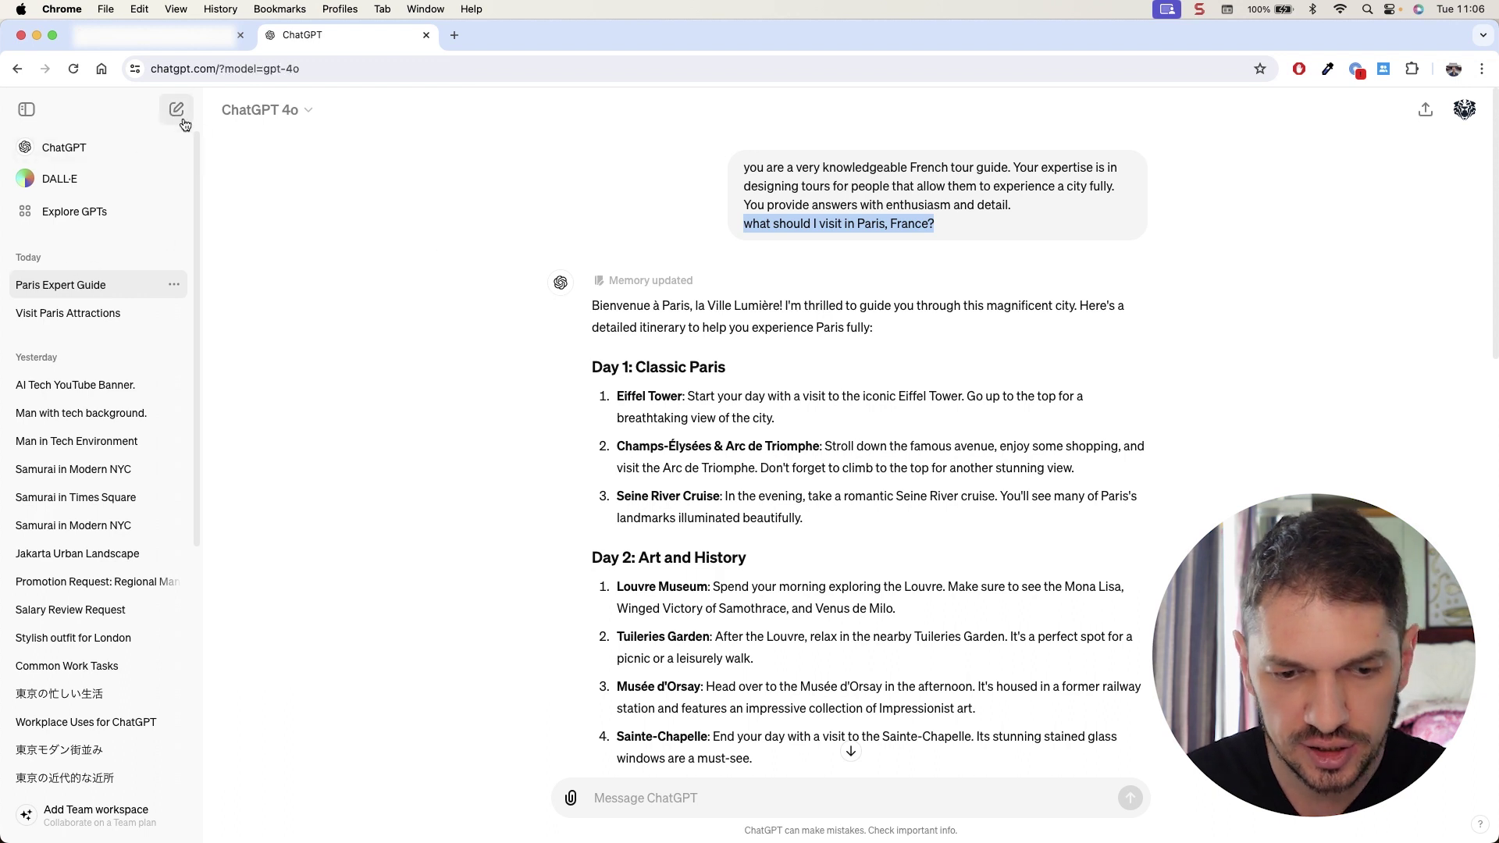
text(you are a very knowledgeable French tour guide. Your expertise is in designing tours for people that allow them to experience a city fully. You provide answers with enthusiasm and detail. I am visiting Paris, France for 3 days and would like to go on a tour of the city. I like a mix of museums, tourist attractions and to experience how people live life these days in the city. Design the tour for me)
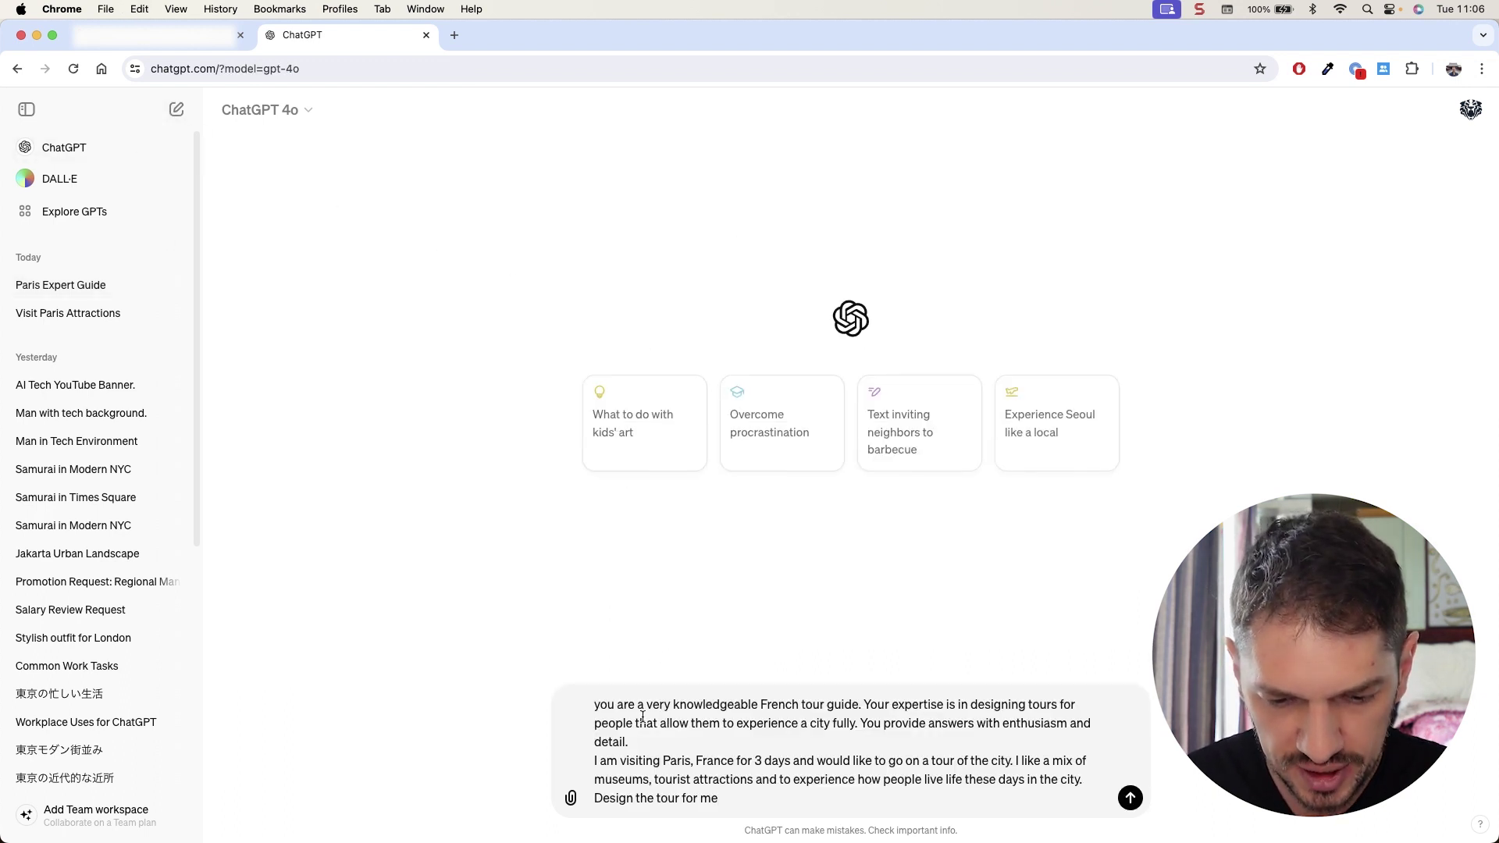
drag(606, 702, 637, 737)
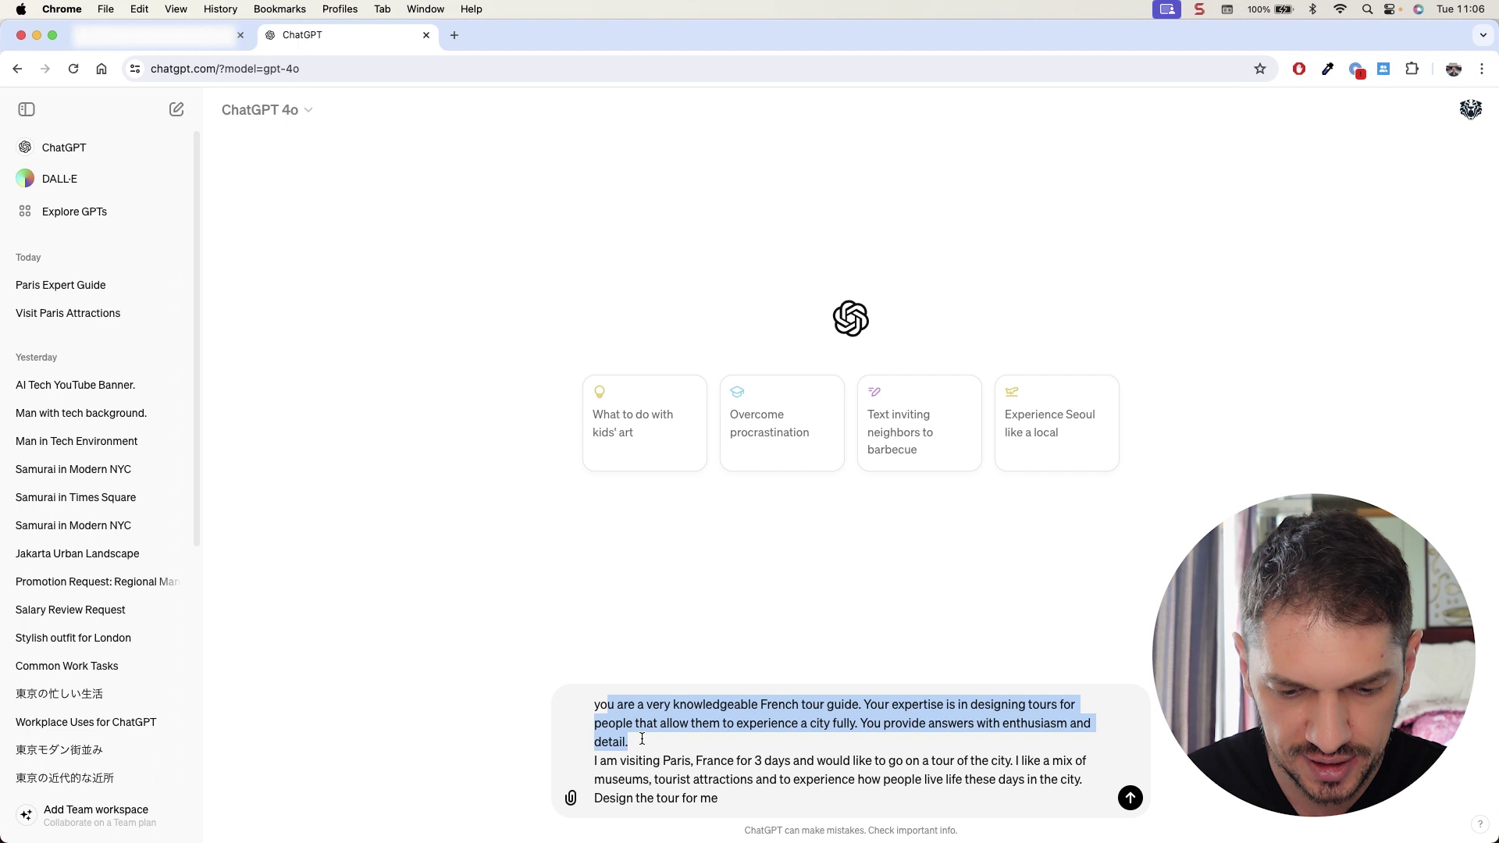
click(645, 738)
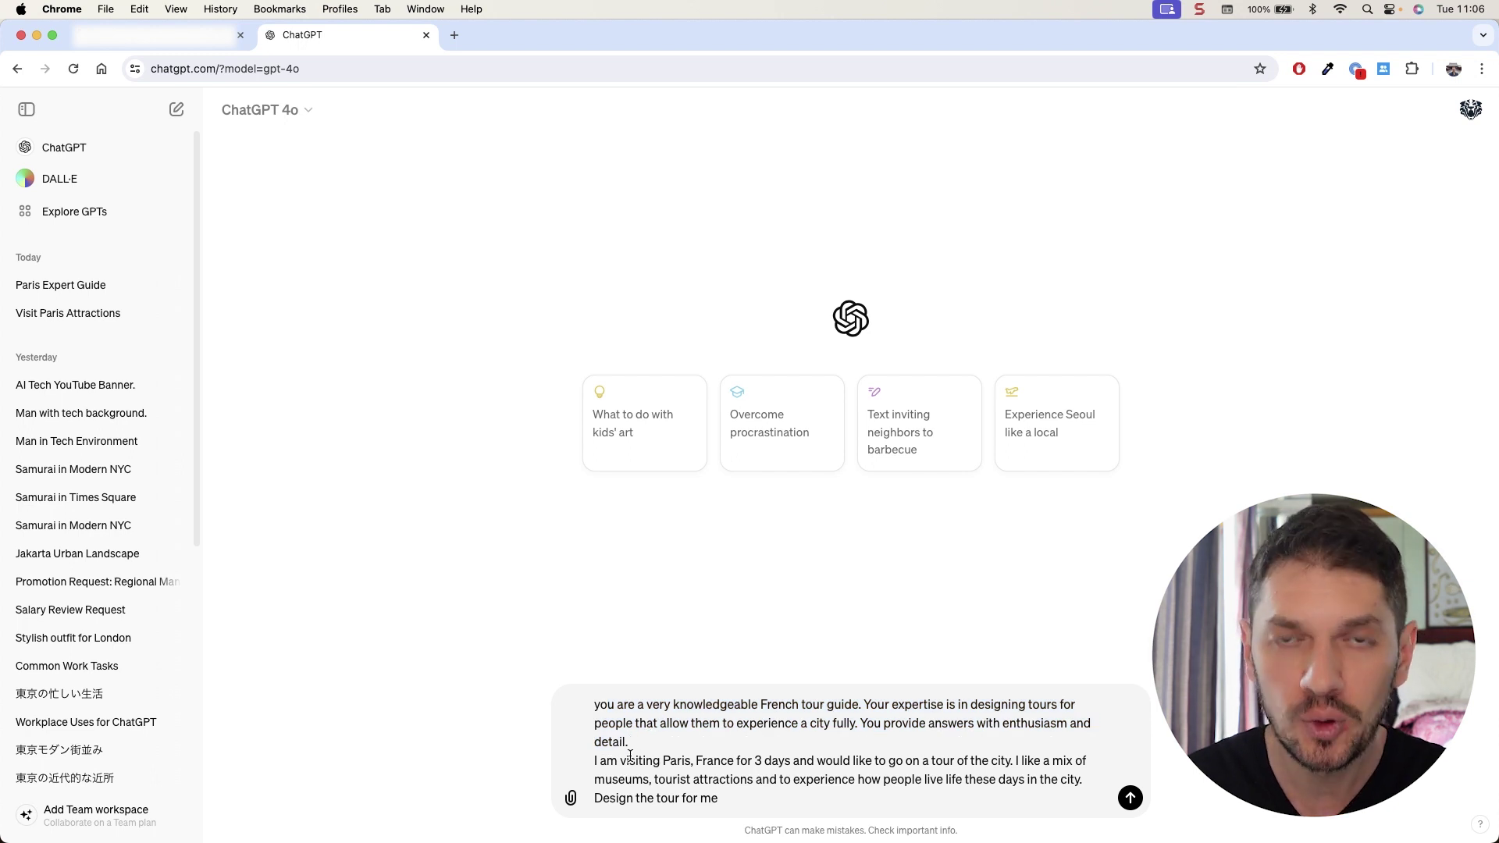
Highlight the 3-day trip preferences, the 'Design the tour for me' request and the local-life wish
drag(600, 762, 1015, 782)
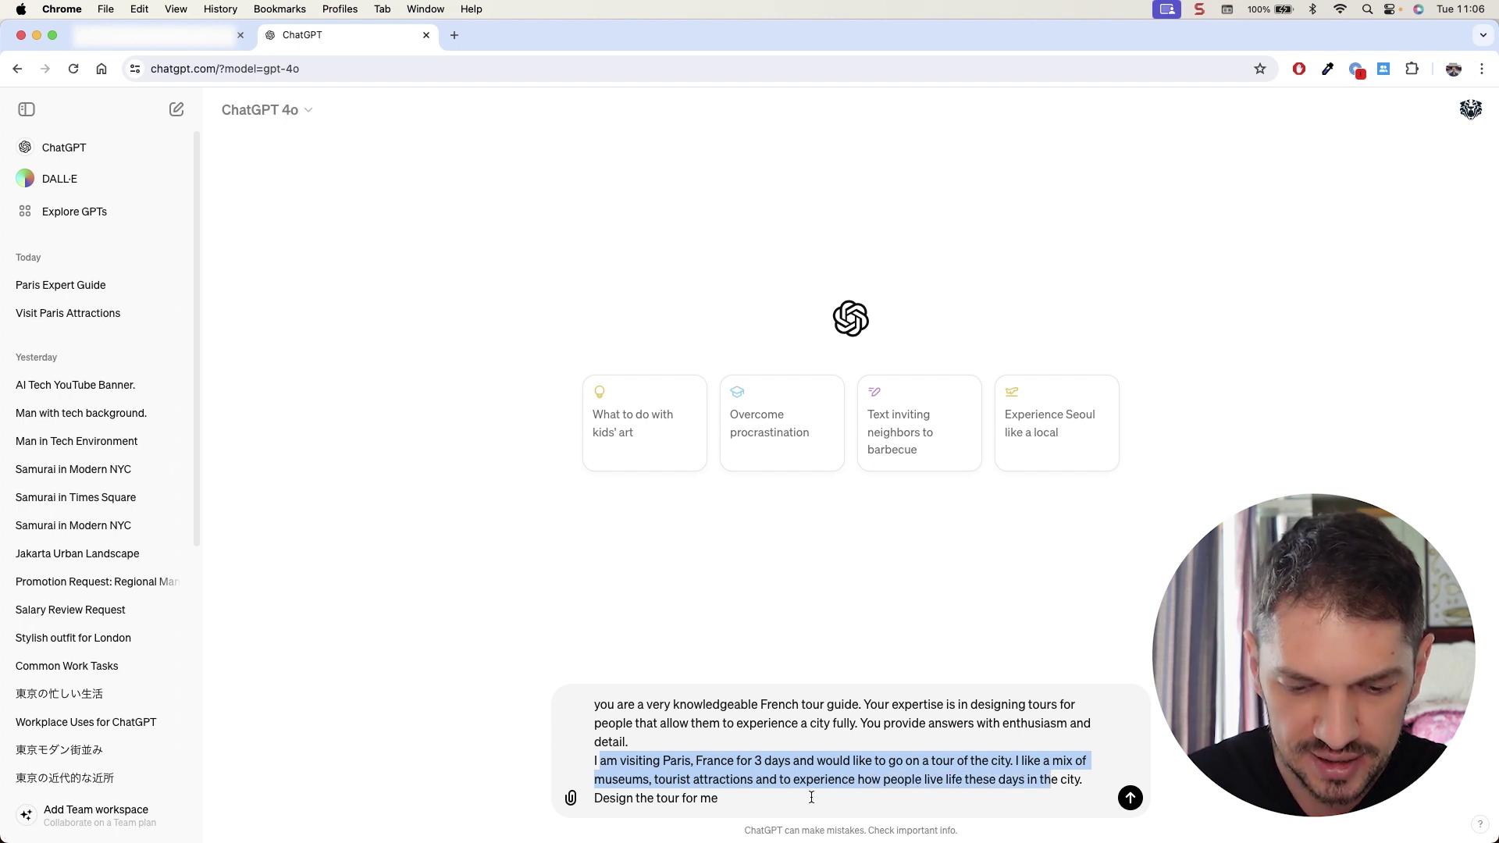
drag(811, 797, 718, 798)
click(605, 798)
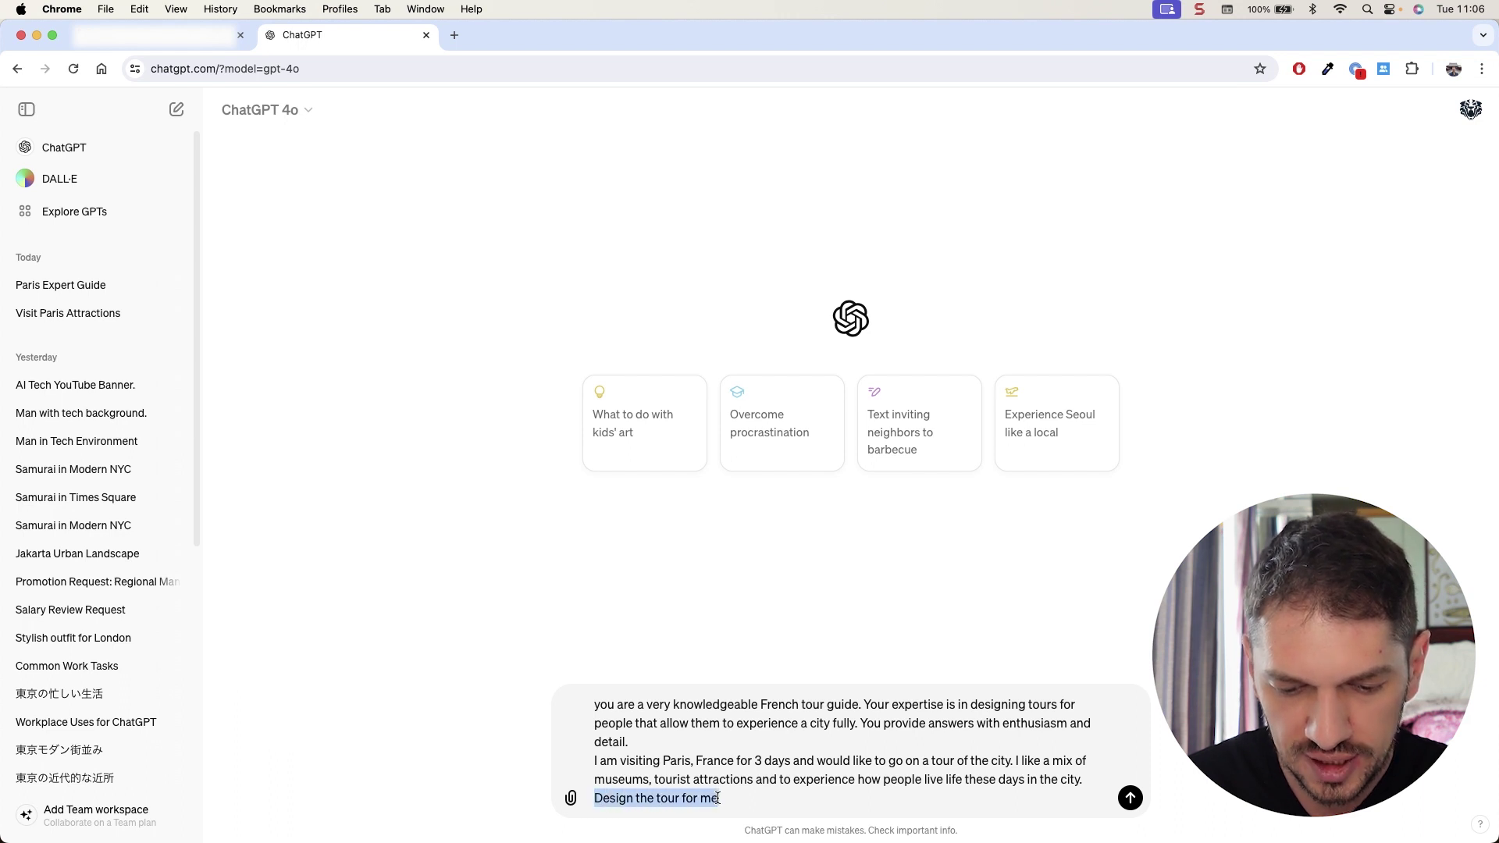
click(681, 798)
drag(605, 798, 724, 798)
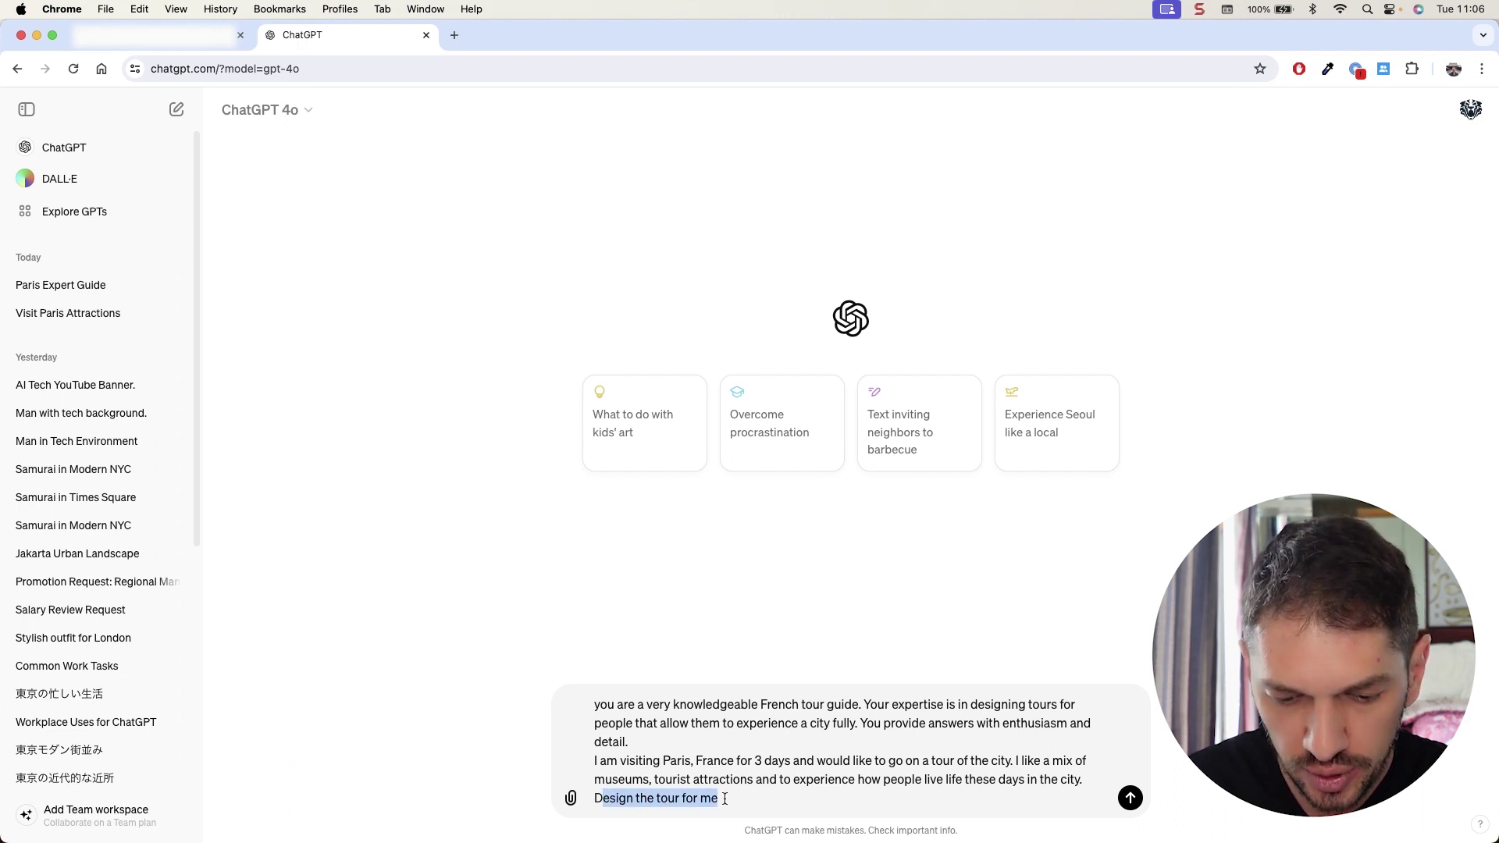
click(619, 779)
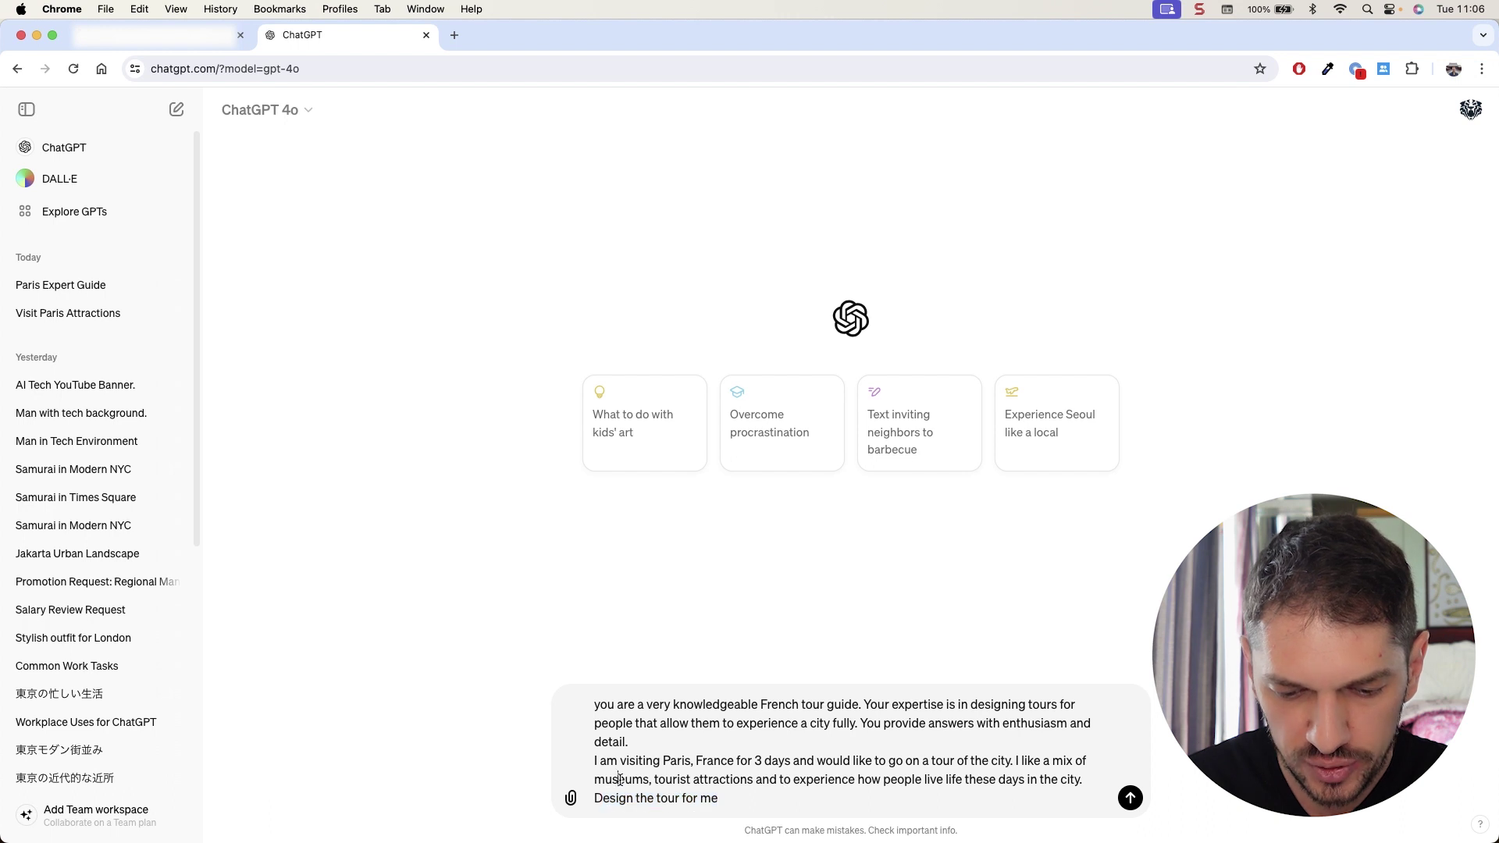
drag(816, 779, 880, 779)
click(955, 779)
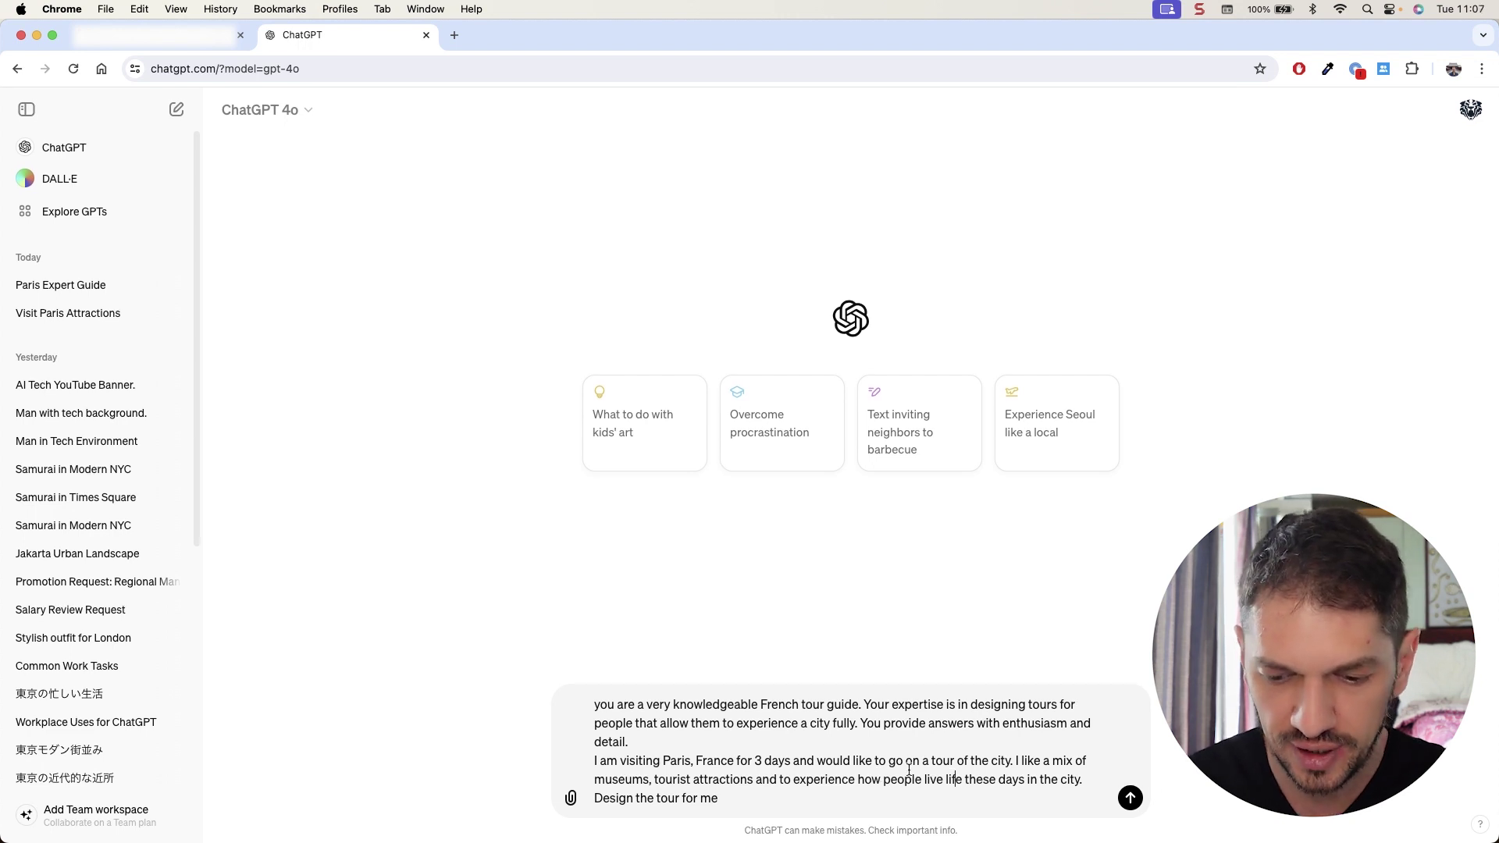
Send the 3-day Paris prompt and follow the itinerary down to the tips and 'Bon voyage!'
click(1128, 797)
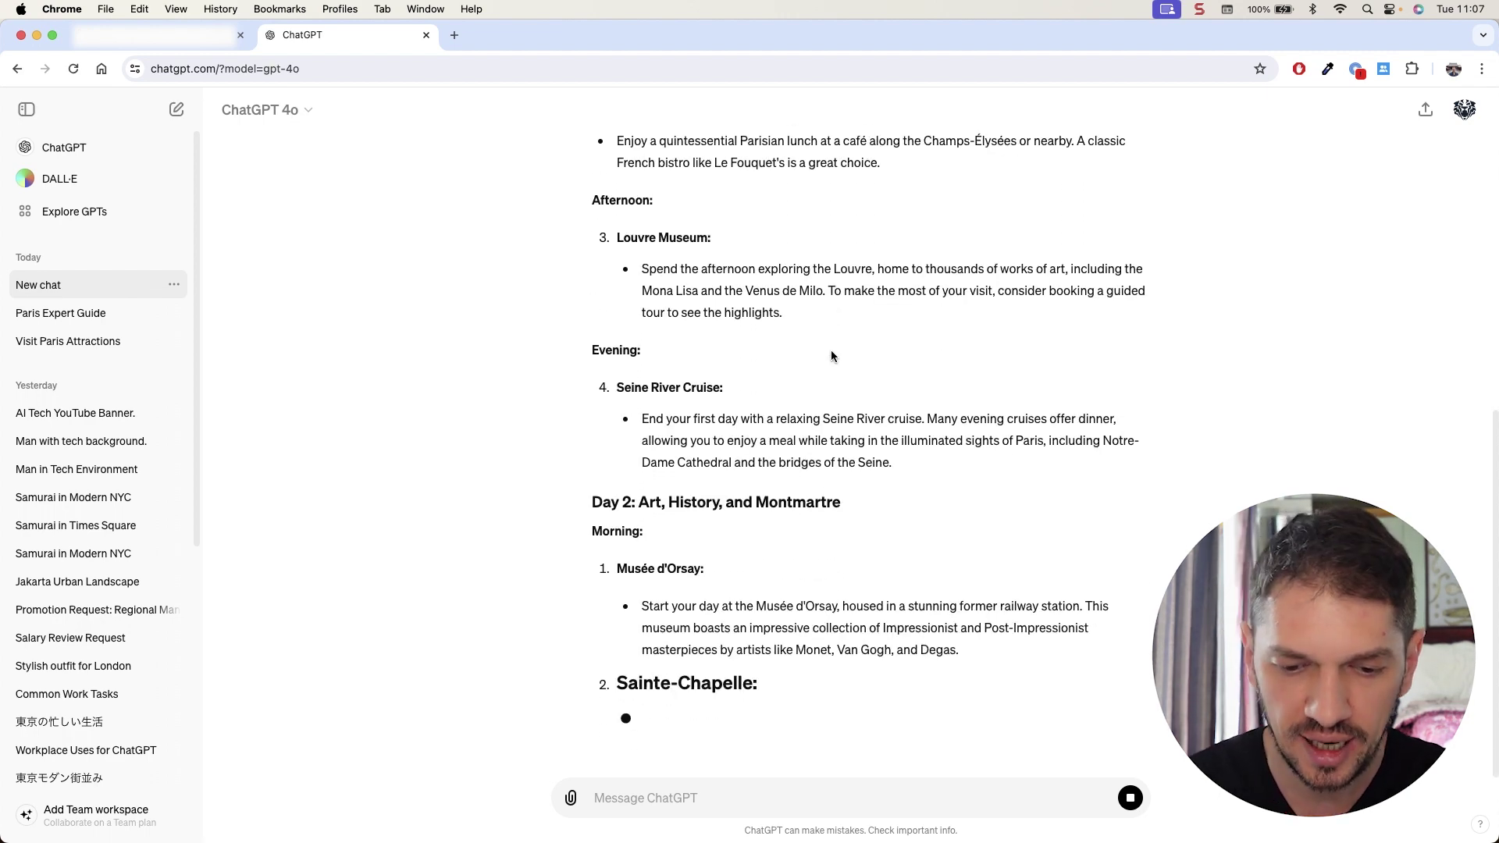
scroll(865, 351, up, 10)
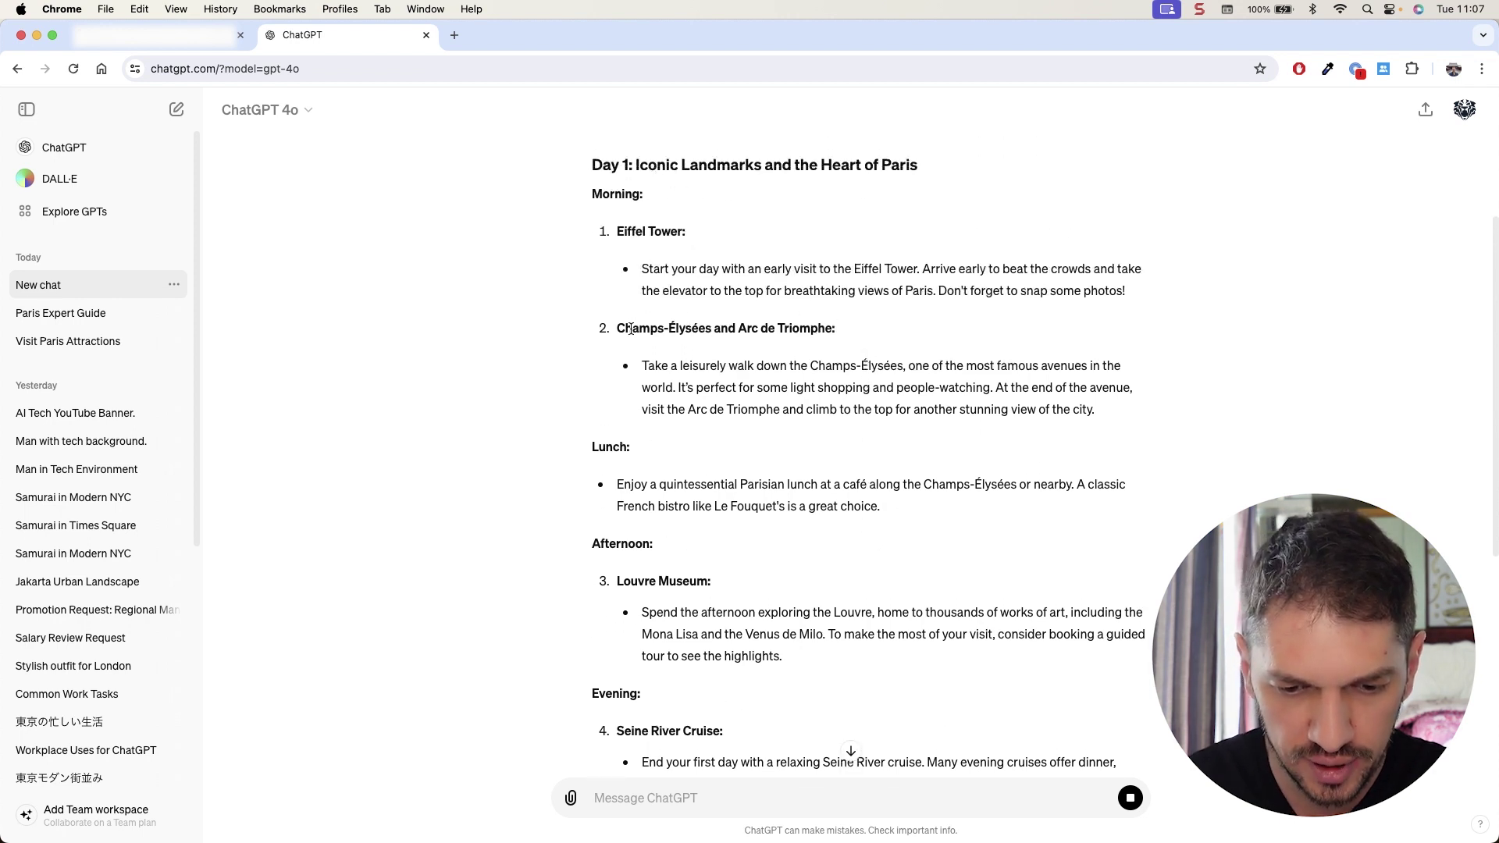
scroll(662, 470, down, 3)
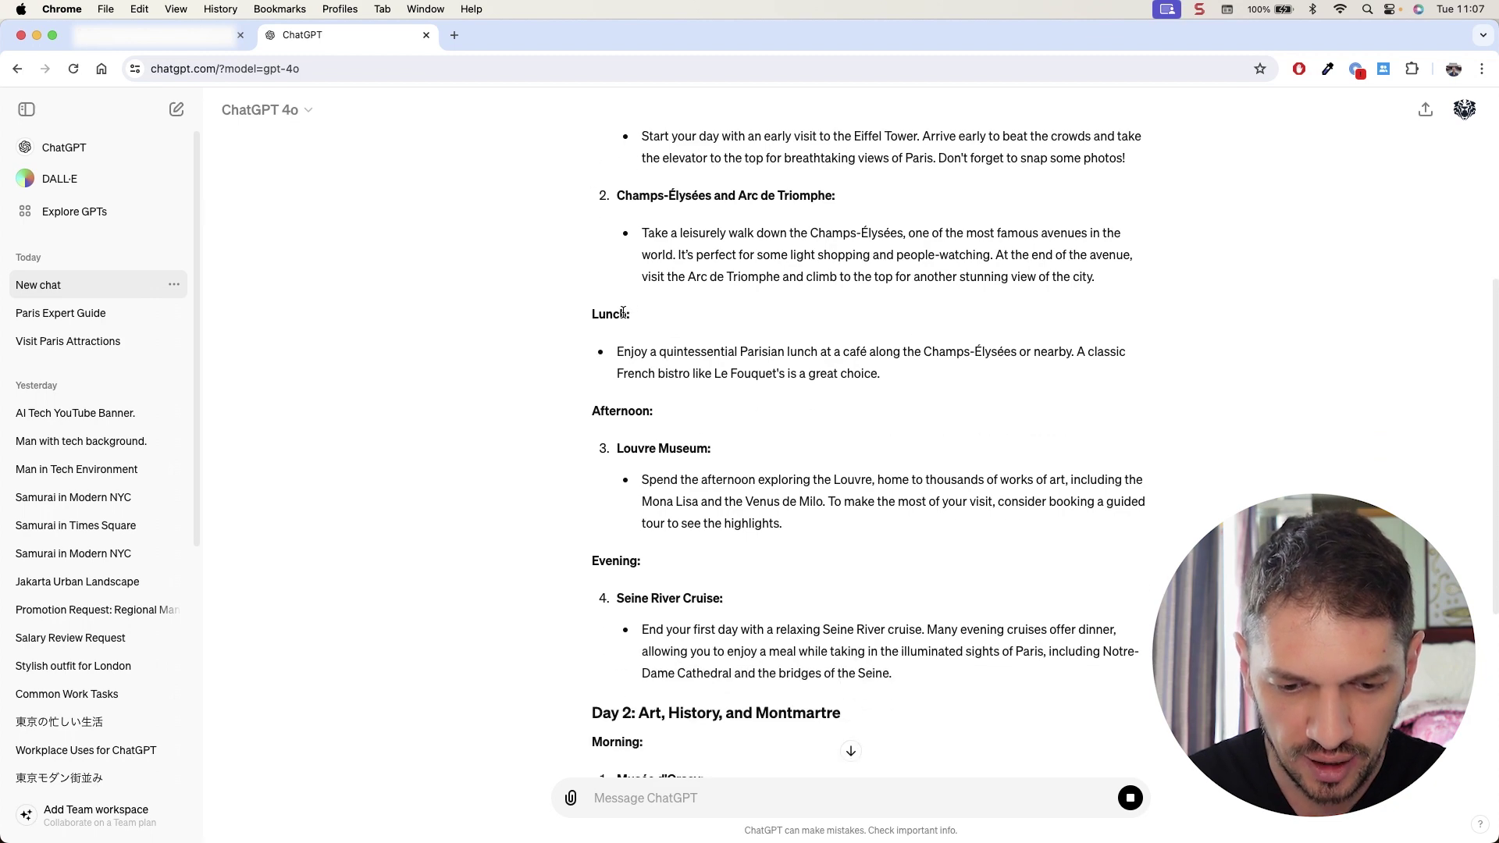
scroll(762, 476, down, 10)
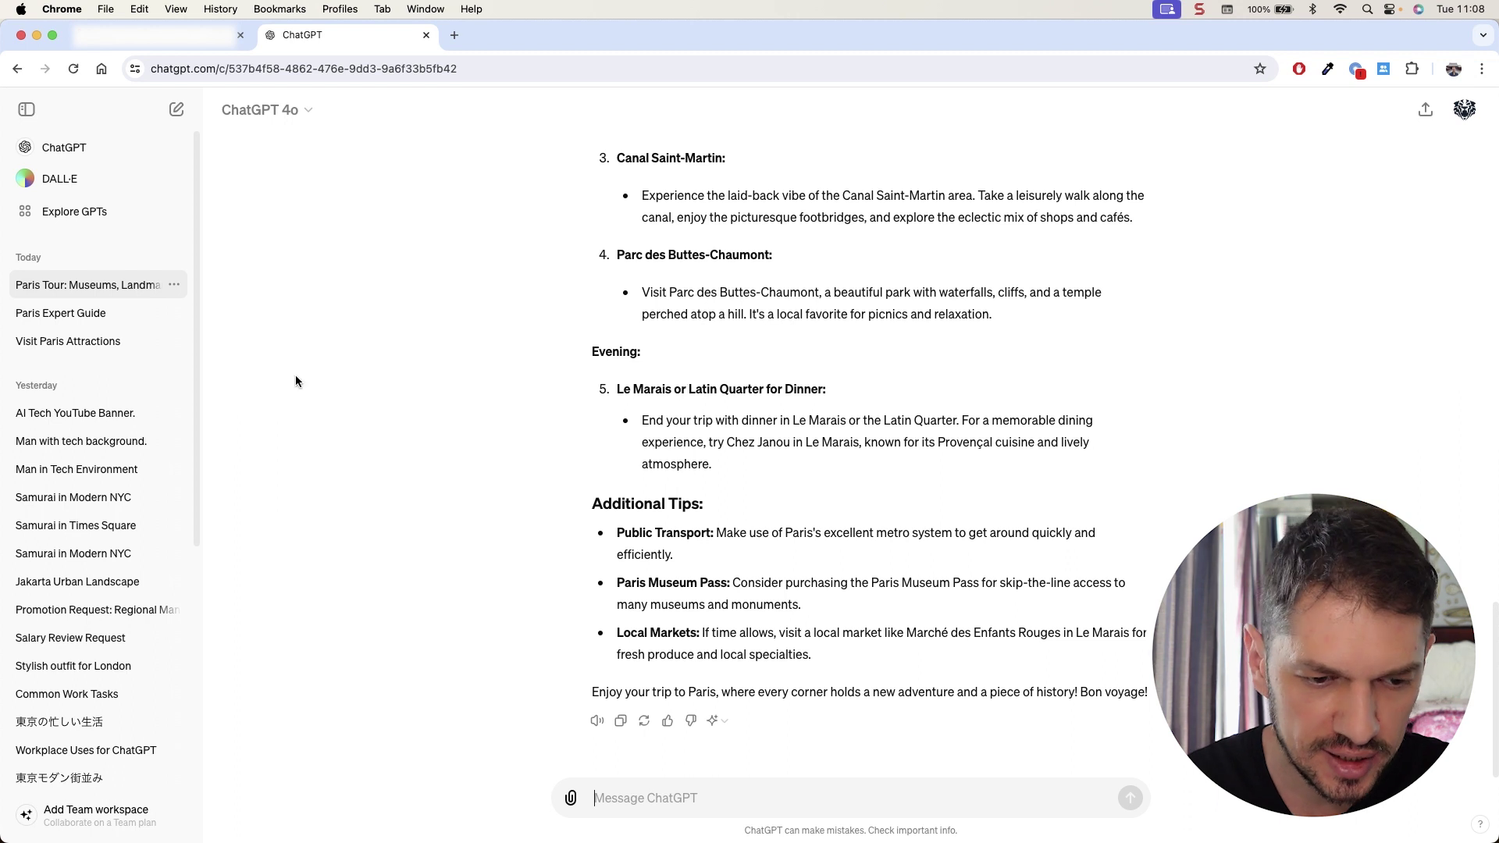
Paste the deadline email request into a new chat and delete its example template
click(176, 109)
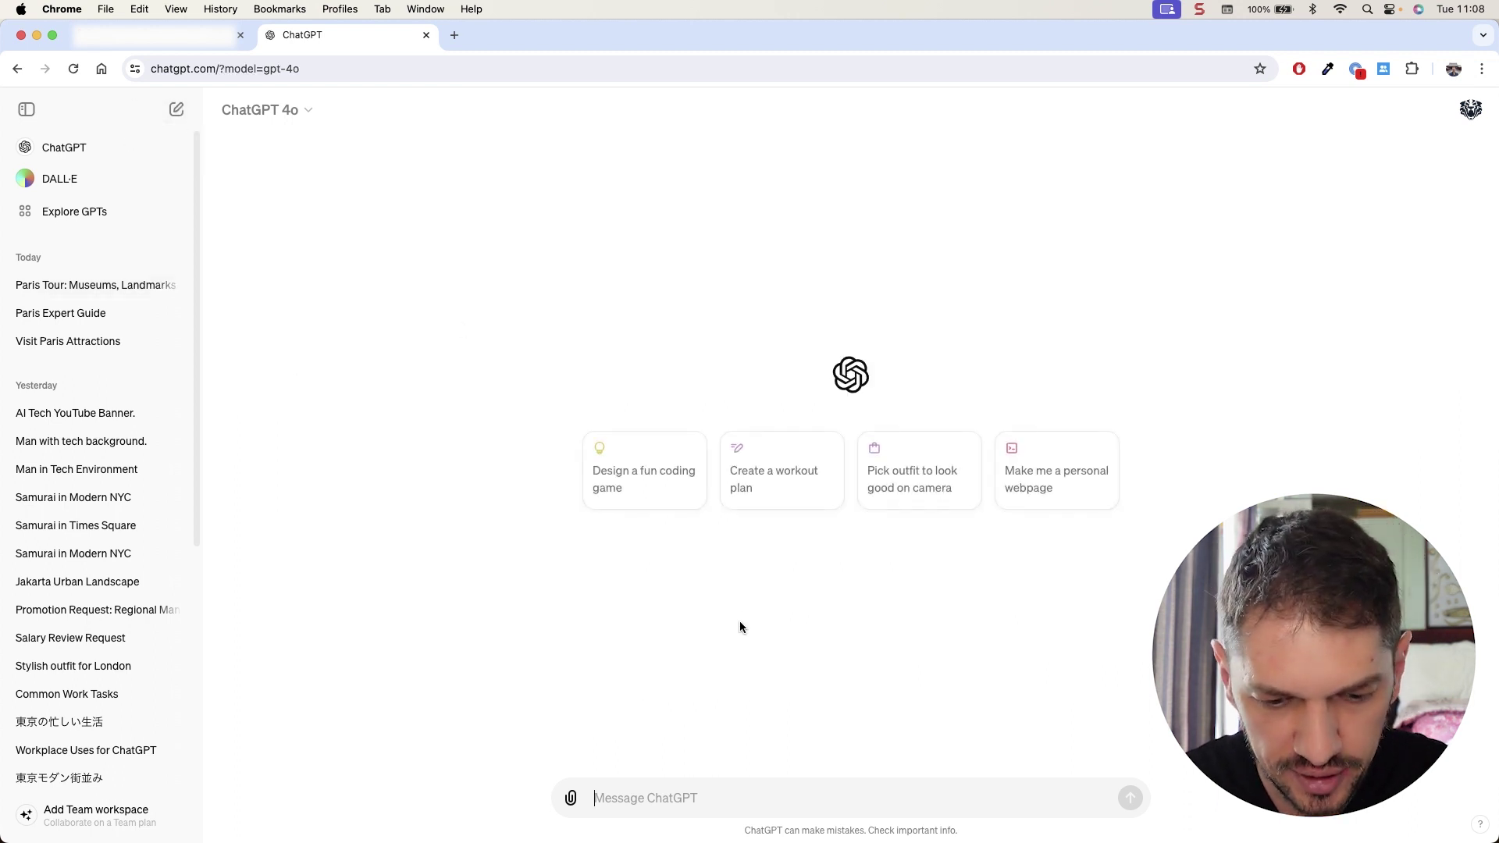
text(Can you write an email for me to my colleague Dan about missing the deadline to deliver the quarterly reports? Write the email to be similar to the following example, but add more detail. Hi Dan, I hope this email finds you well. I wanted to discuss the recent project delay. Unfortunately, we missed the deadline due to unforeseen issues. Let's plan a meeting to address the next steps.)
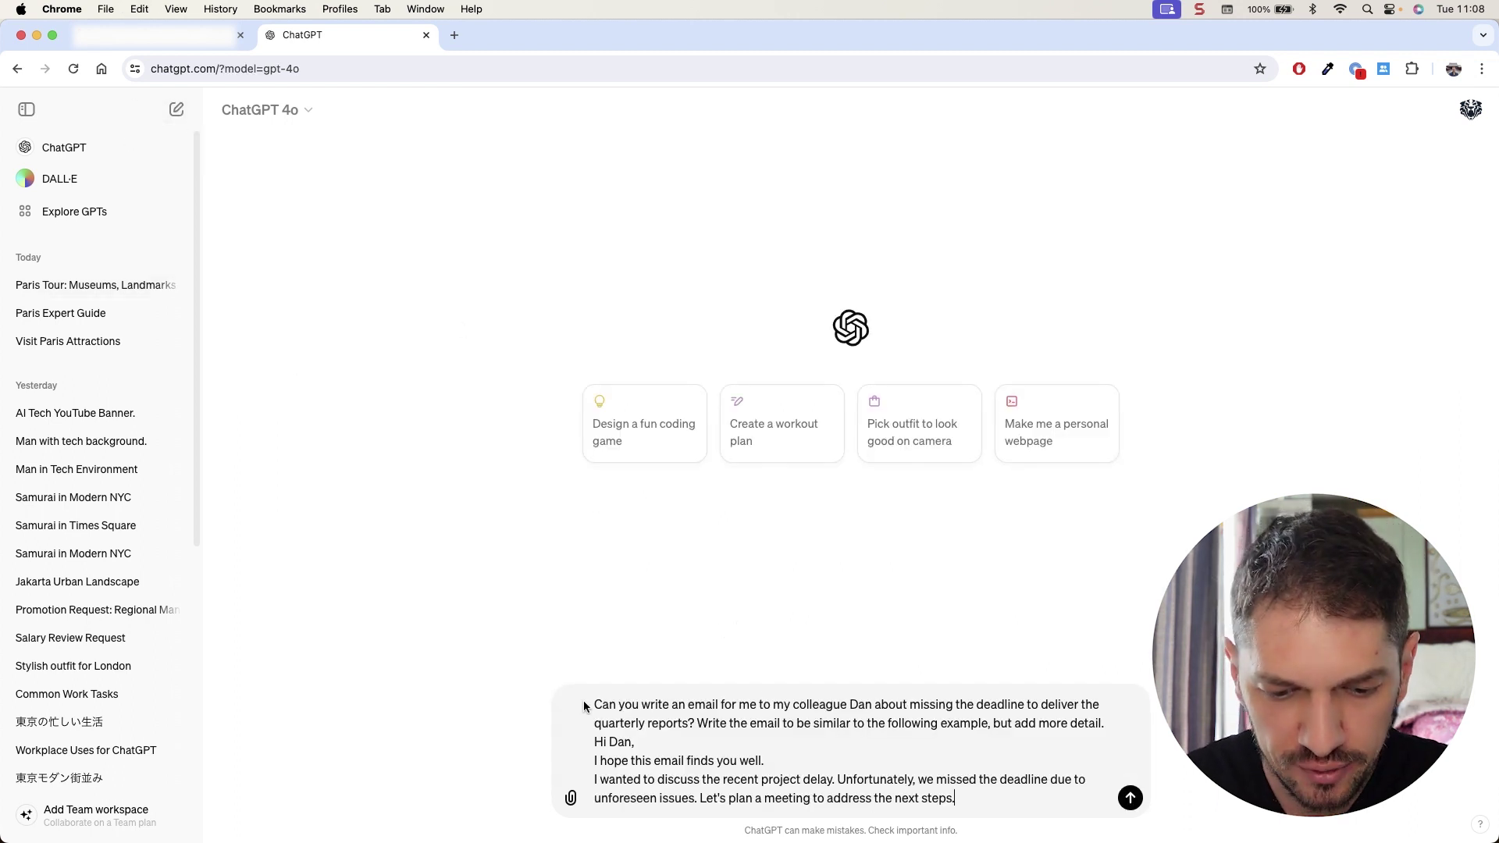
drag(596, 703, 1060, 728)
click(765, 723)
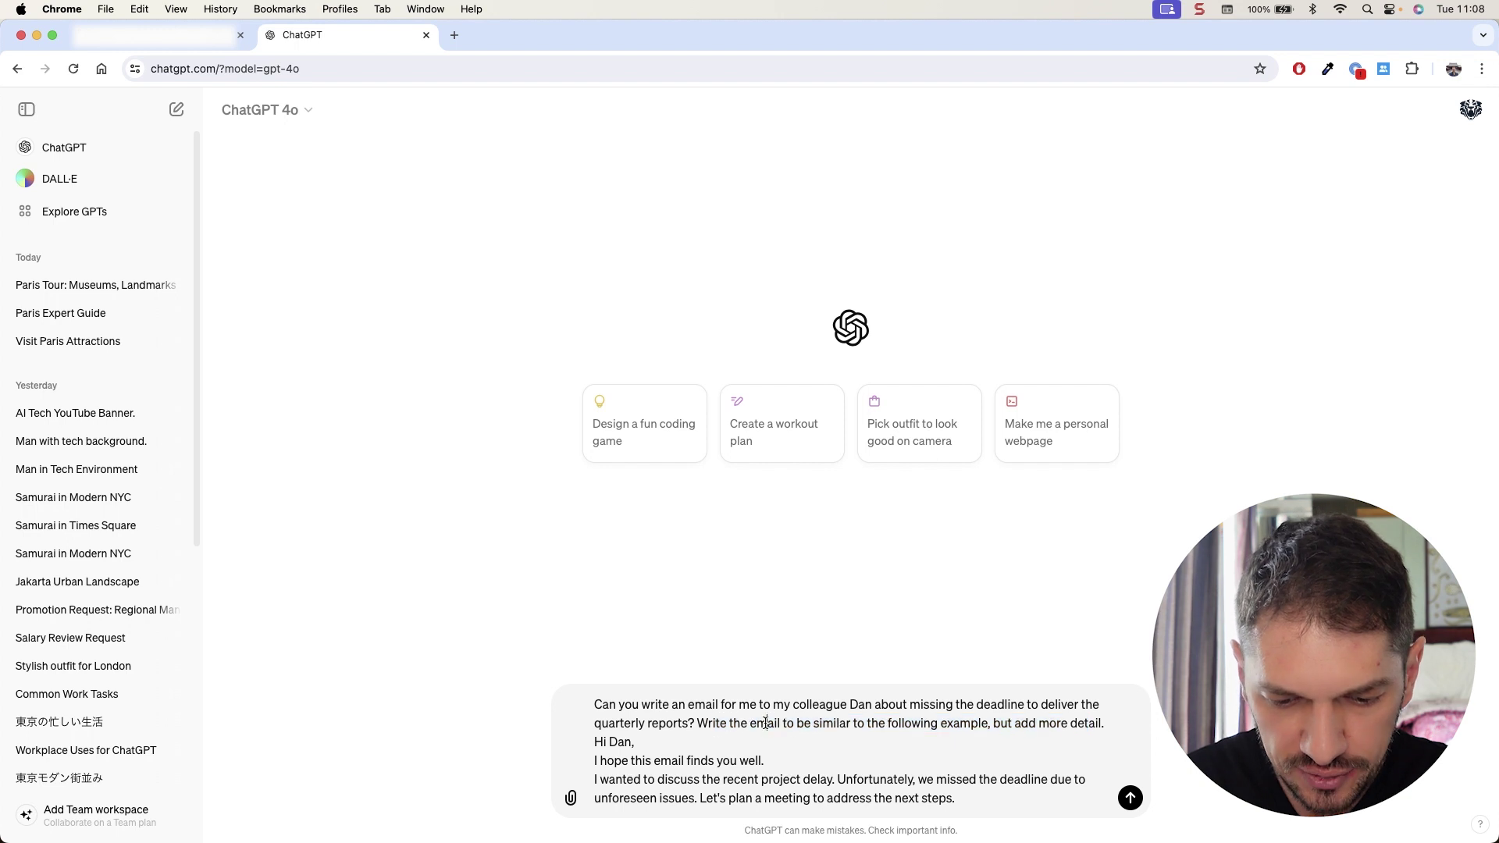
drag(697, 723, 973, 812)
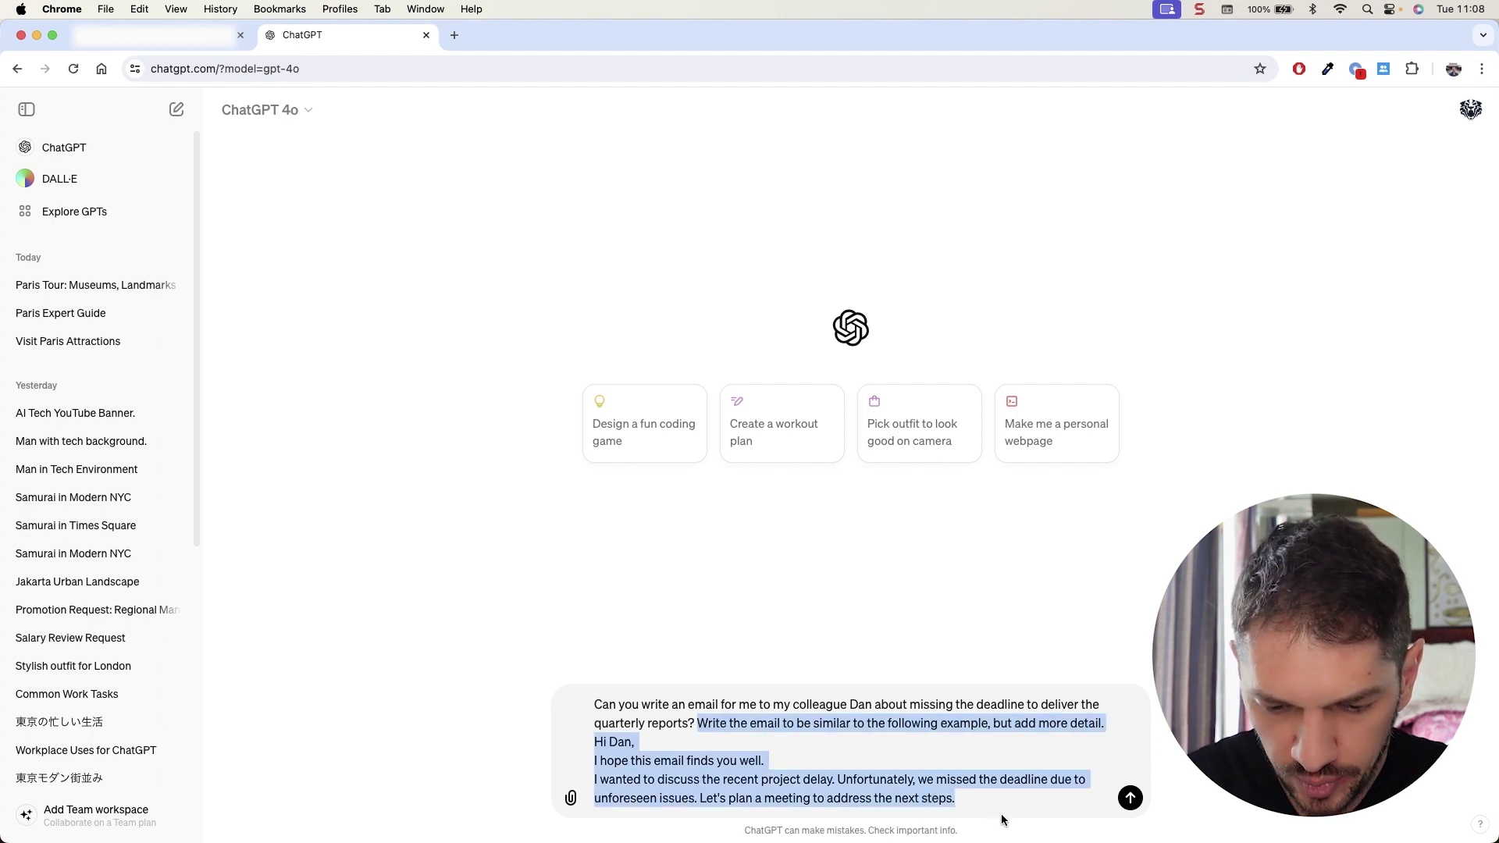
key(BackSpace)
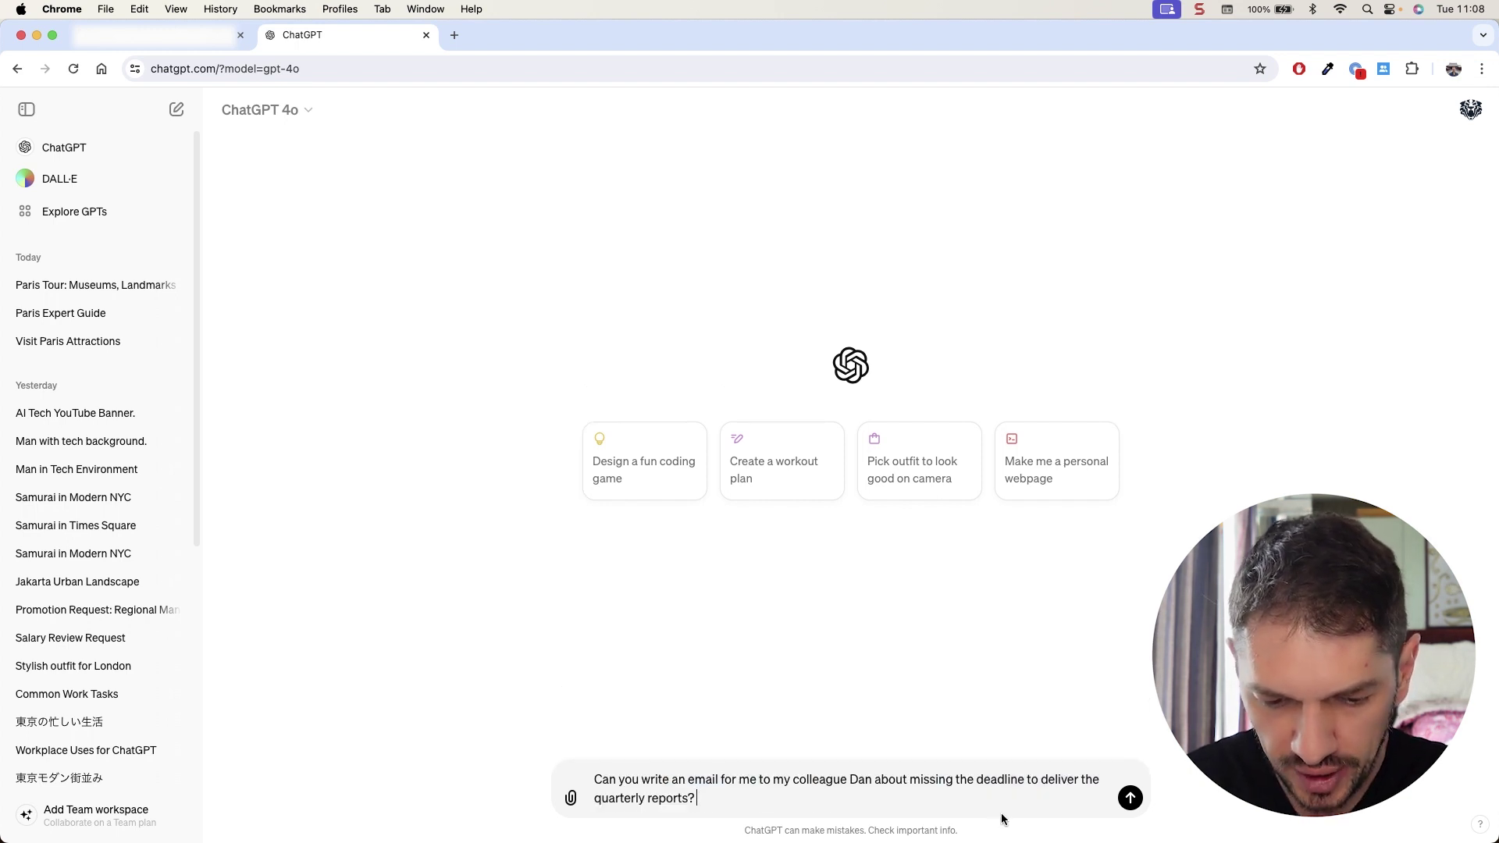
Send the shortened request and review the drafted apology email
key(Return)
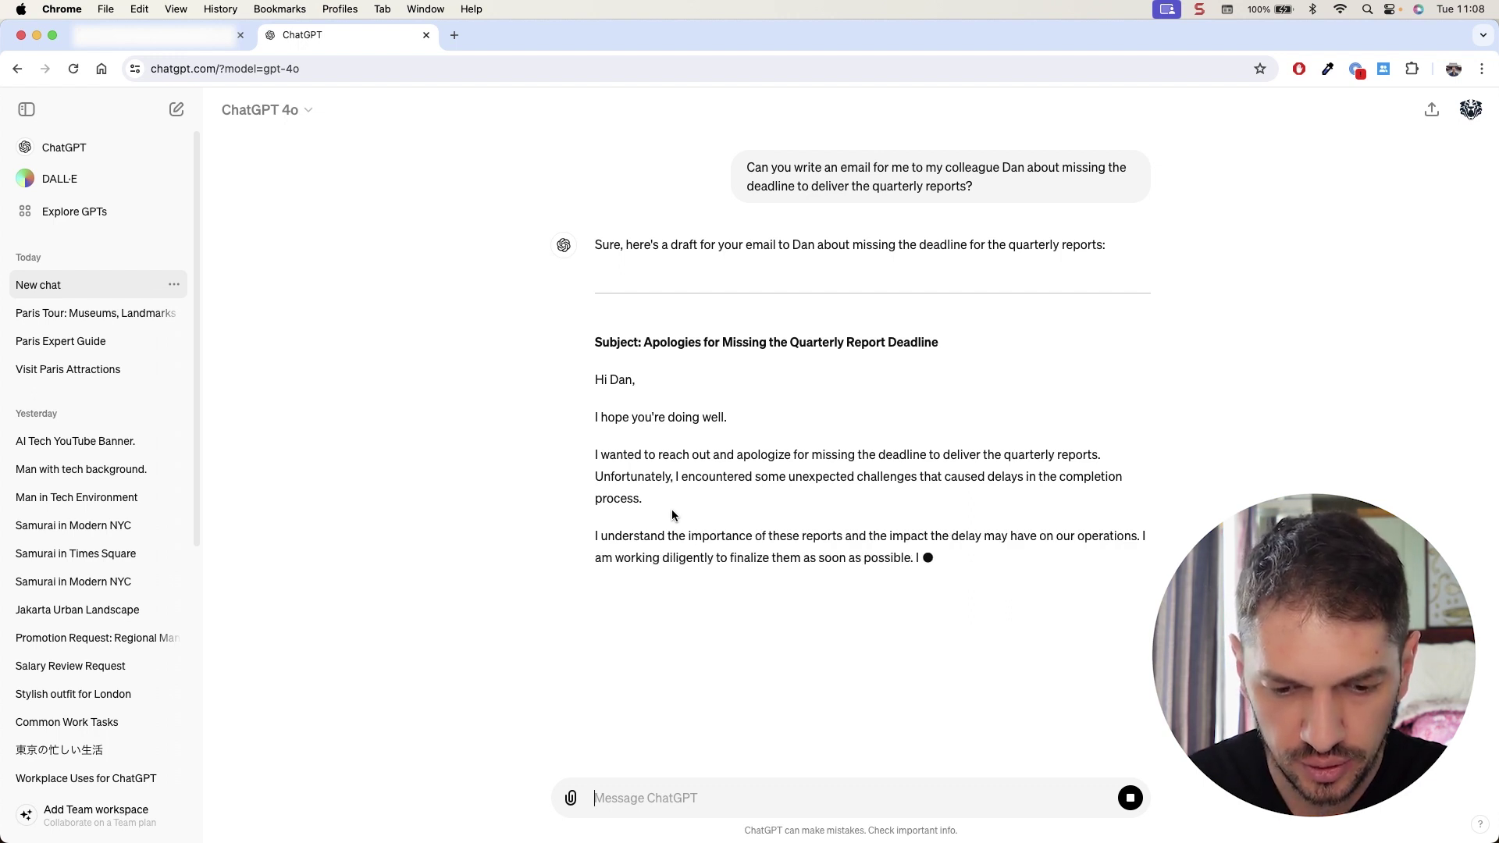
drag(615, 537, 838, 562)
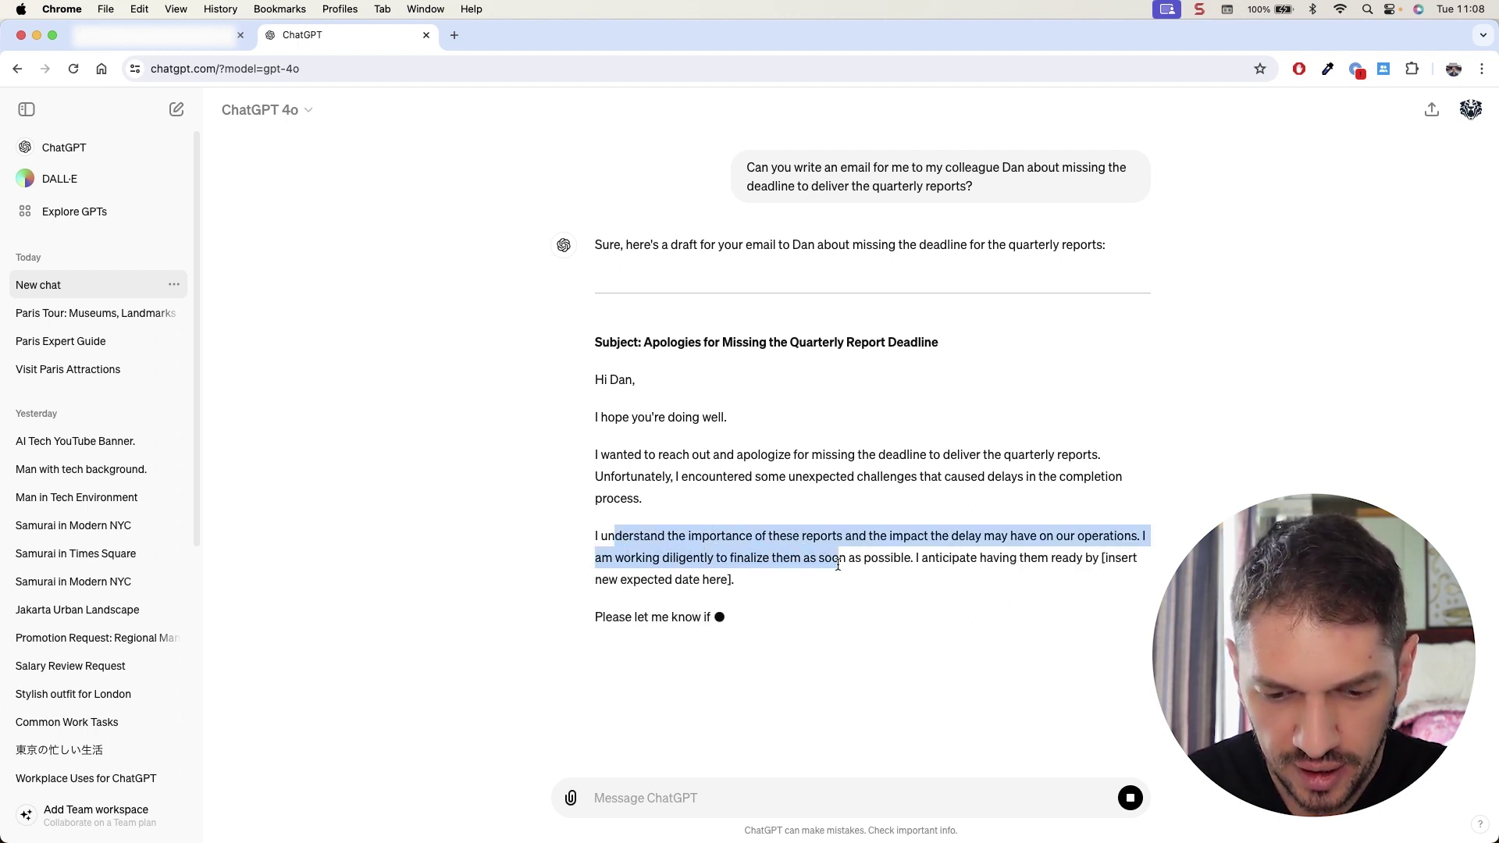
click(838, 562)
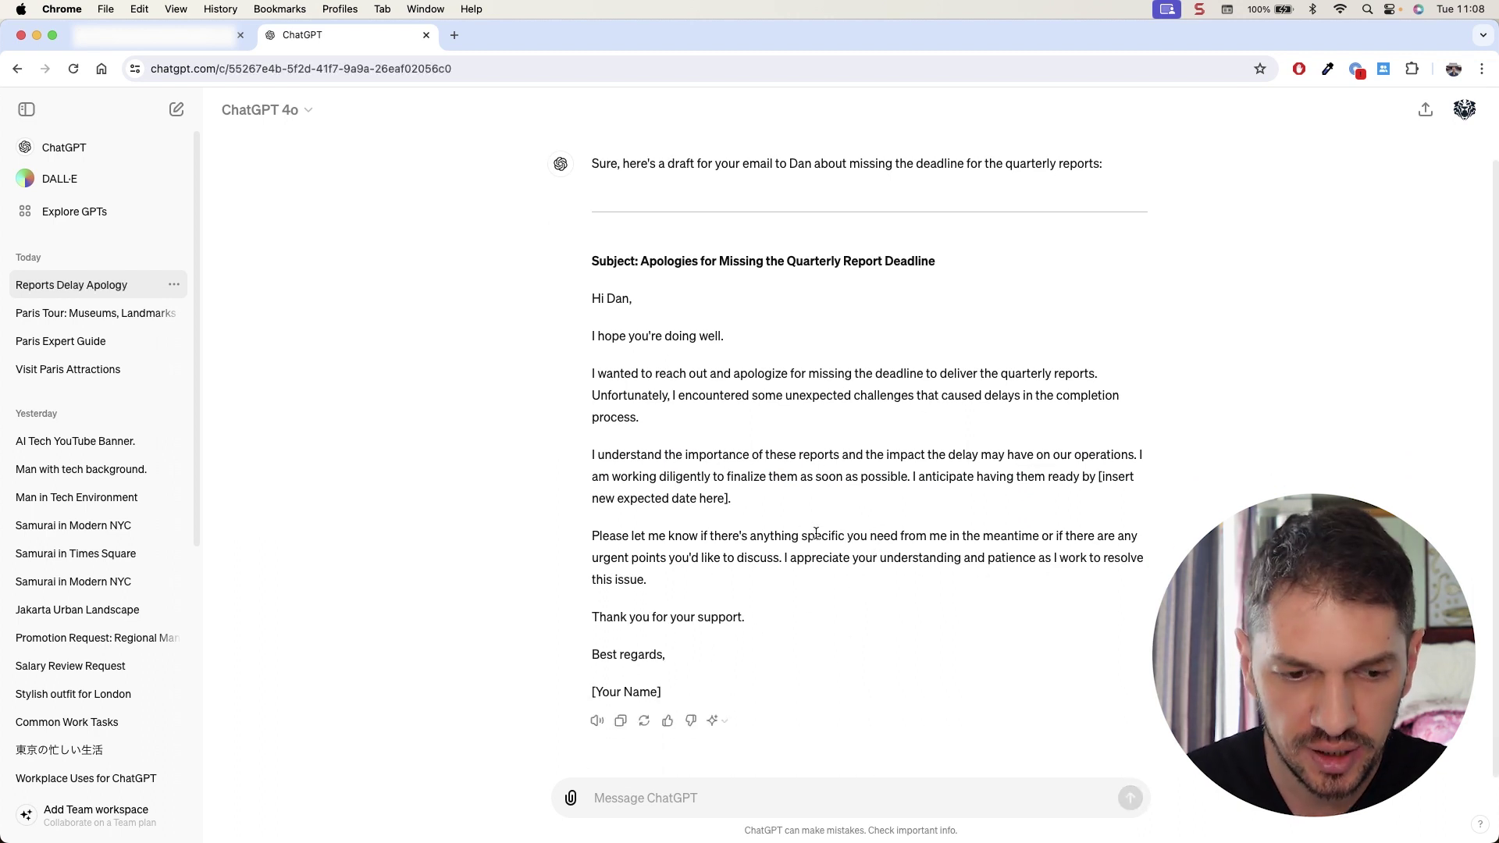
Paste the full deadline email request with its example template into a new chat, highlighting the add-detail instruction, greeting and main message
click(177, 110)
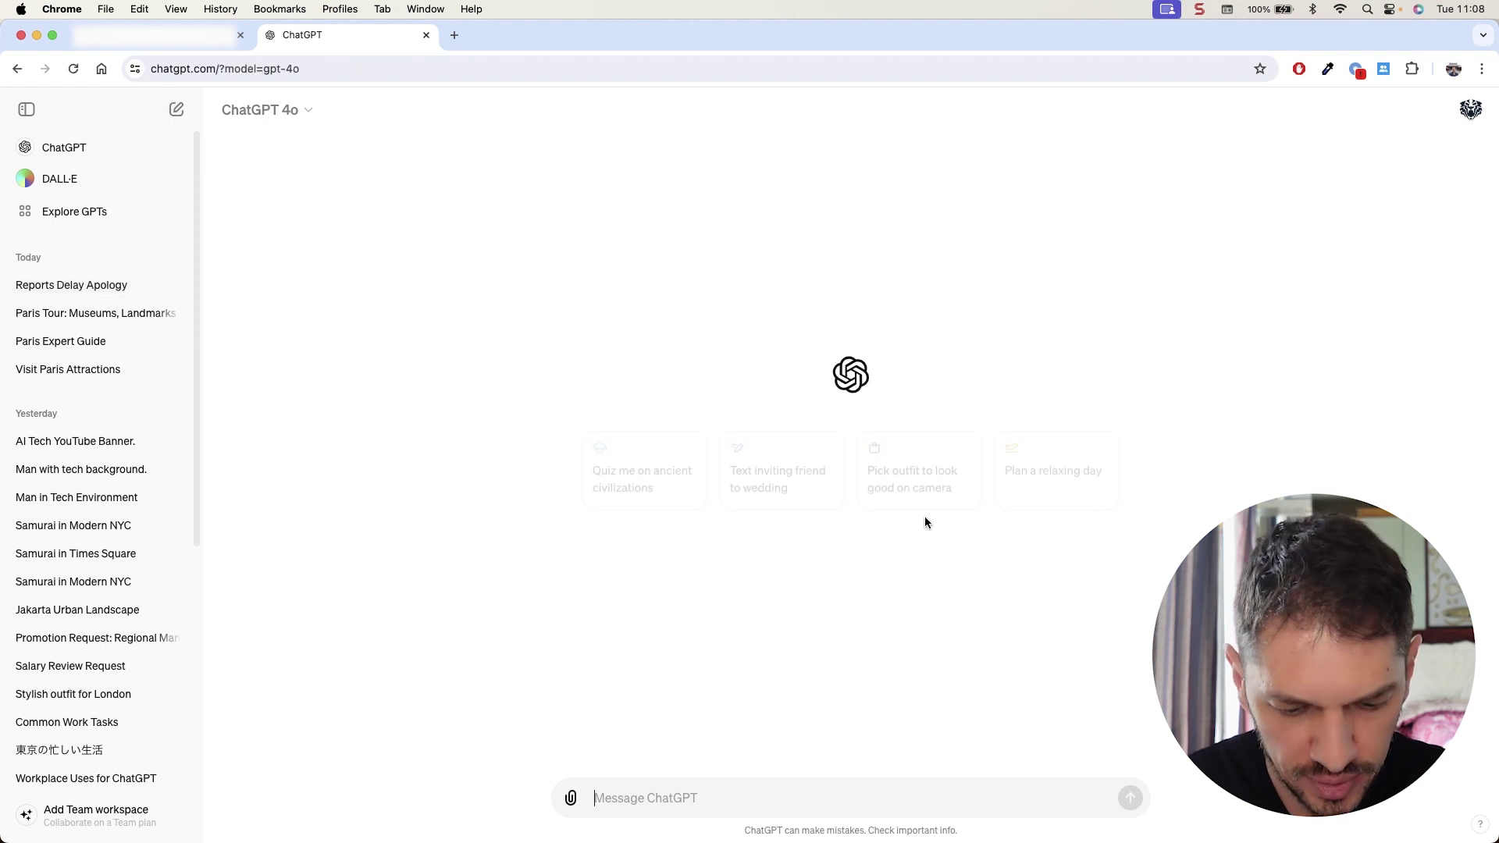
text(Can you write an email for me to my colleague Dan about missing the deadline to deliver the quarterly reports? Write the email to be similar to the following example, but add more detail. Hi Dan, I hope this email finds you well. I wanted to discuss the recent project delay. Unfortunately, we missed the deadline due to unforeseen issues. Let's plan a meeting to address the next steps.)
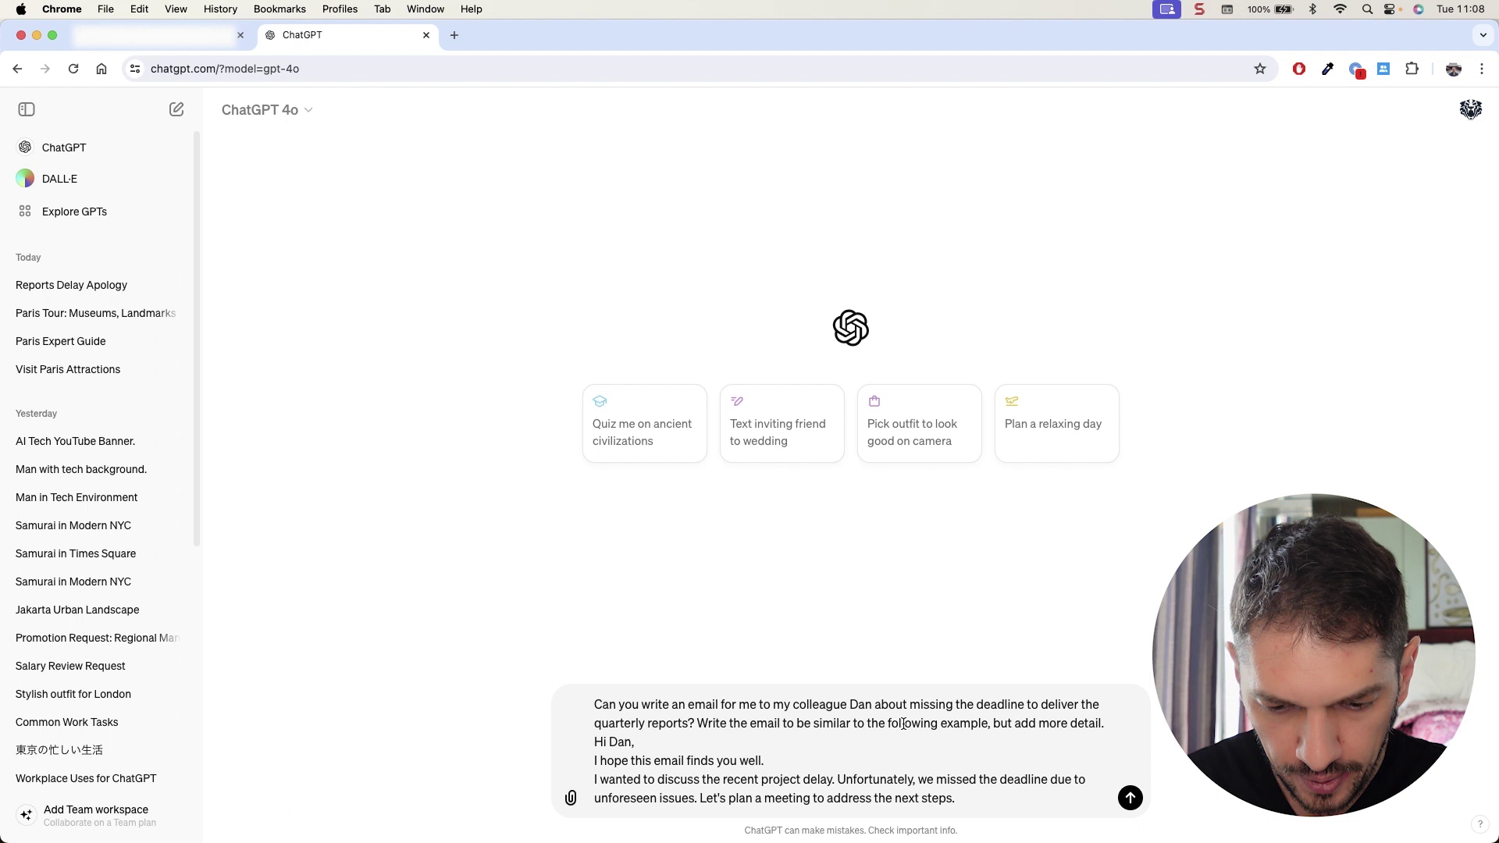
drag(887, 725, 1108, 724)
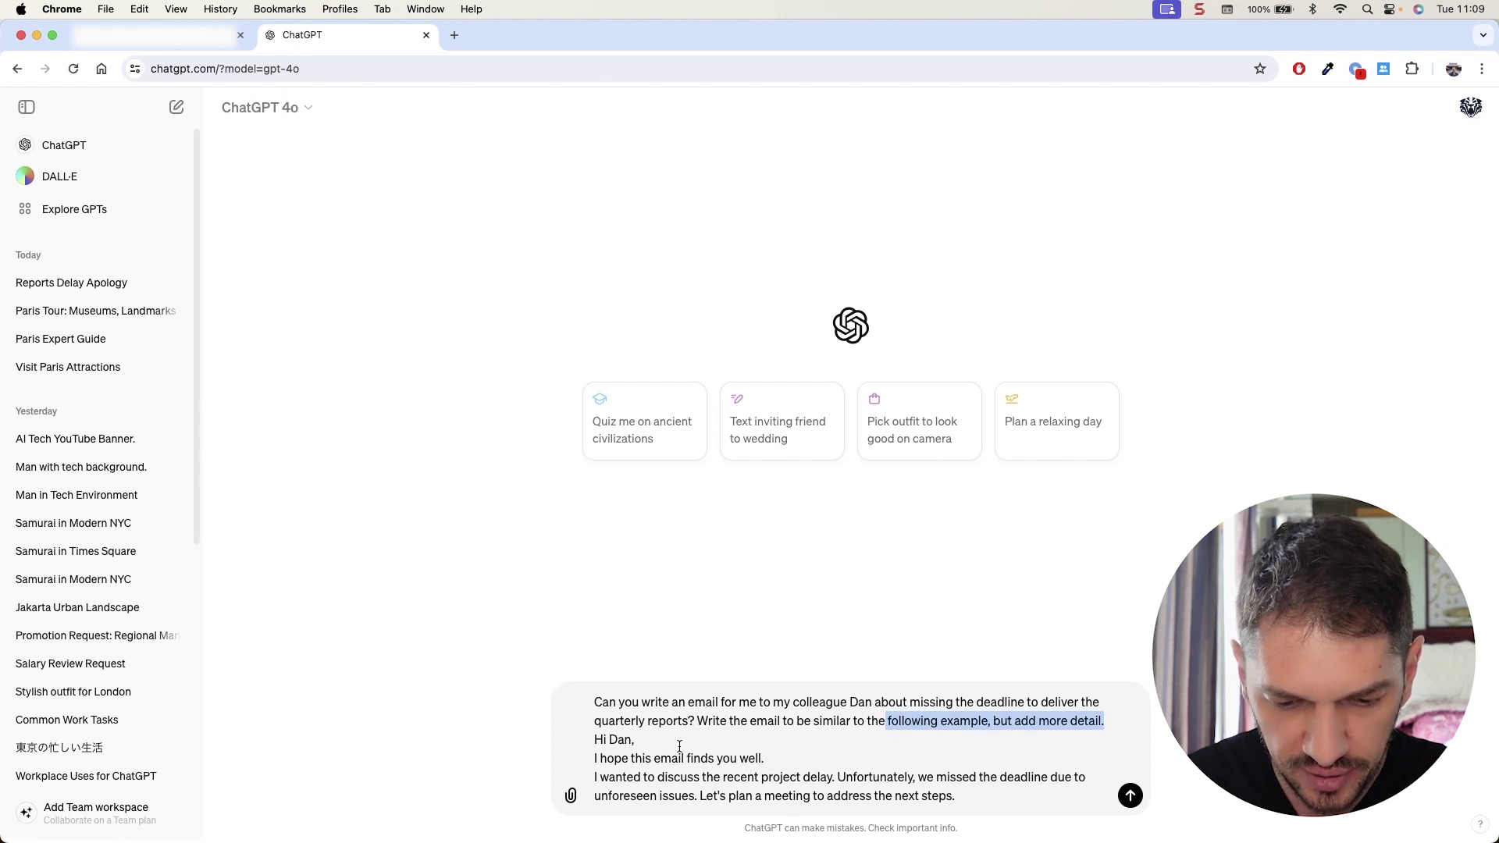
drag(637, 742, 747, 759)
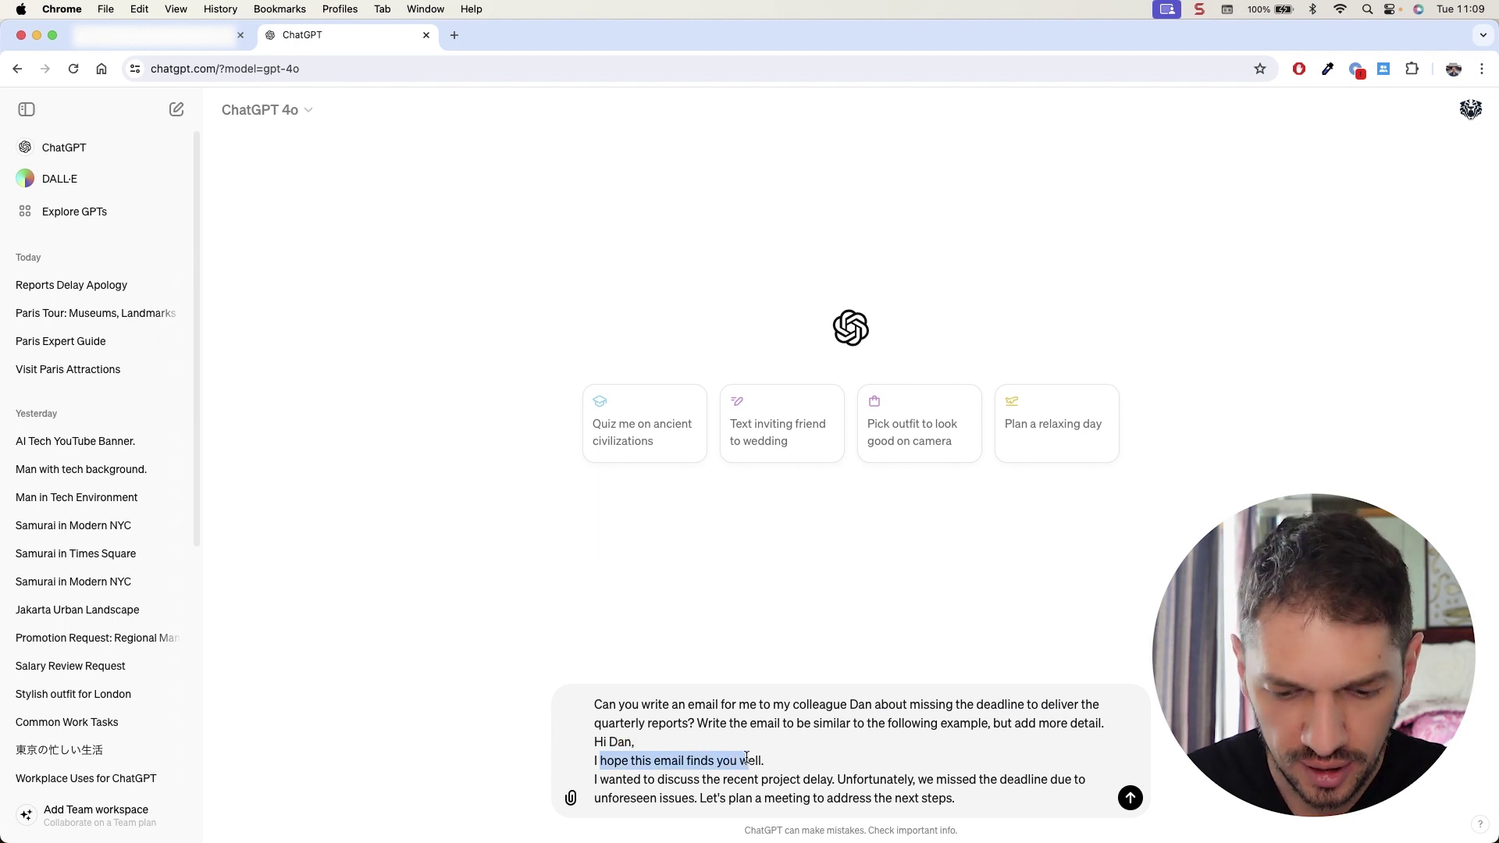
click(656, 779)
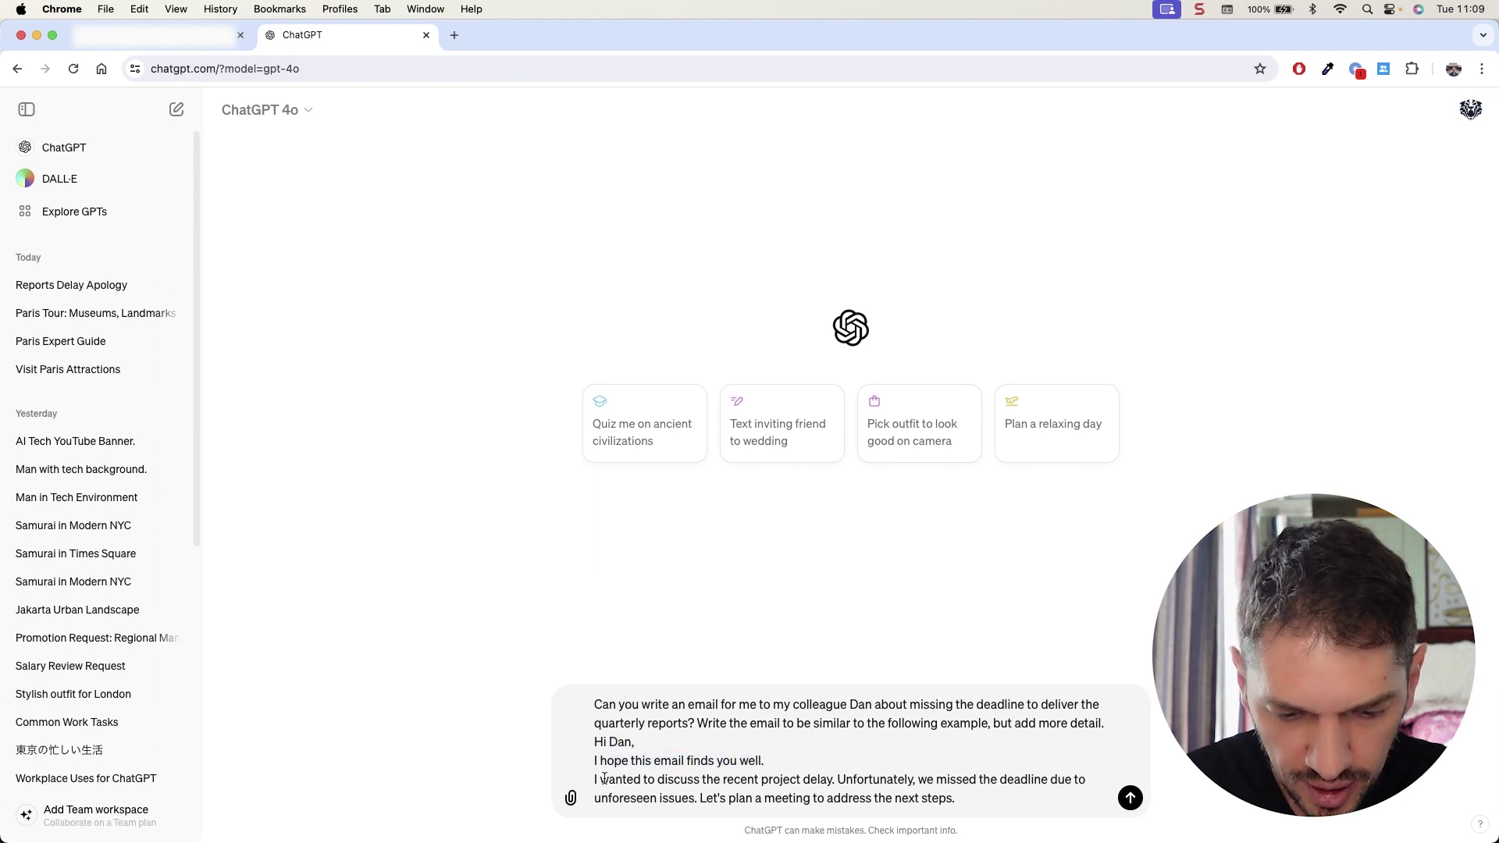
drag(674, 781, 866, 797)
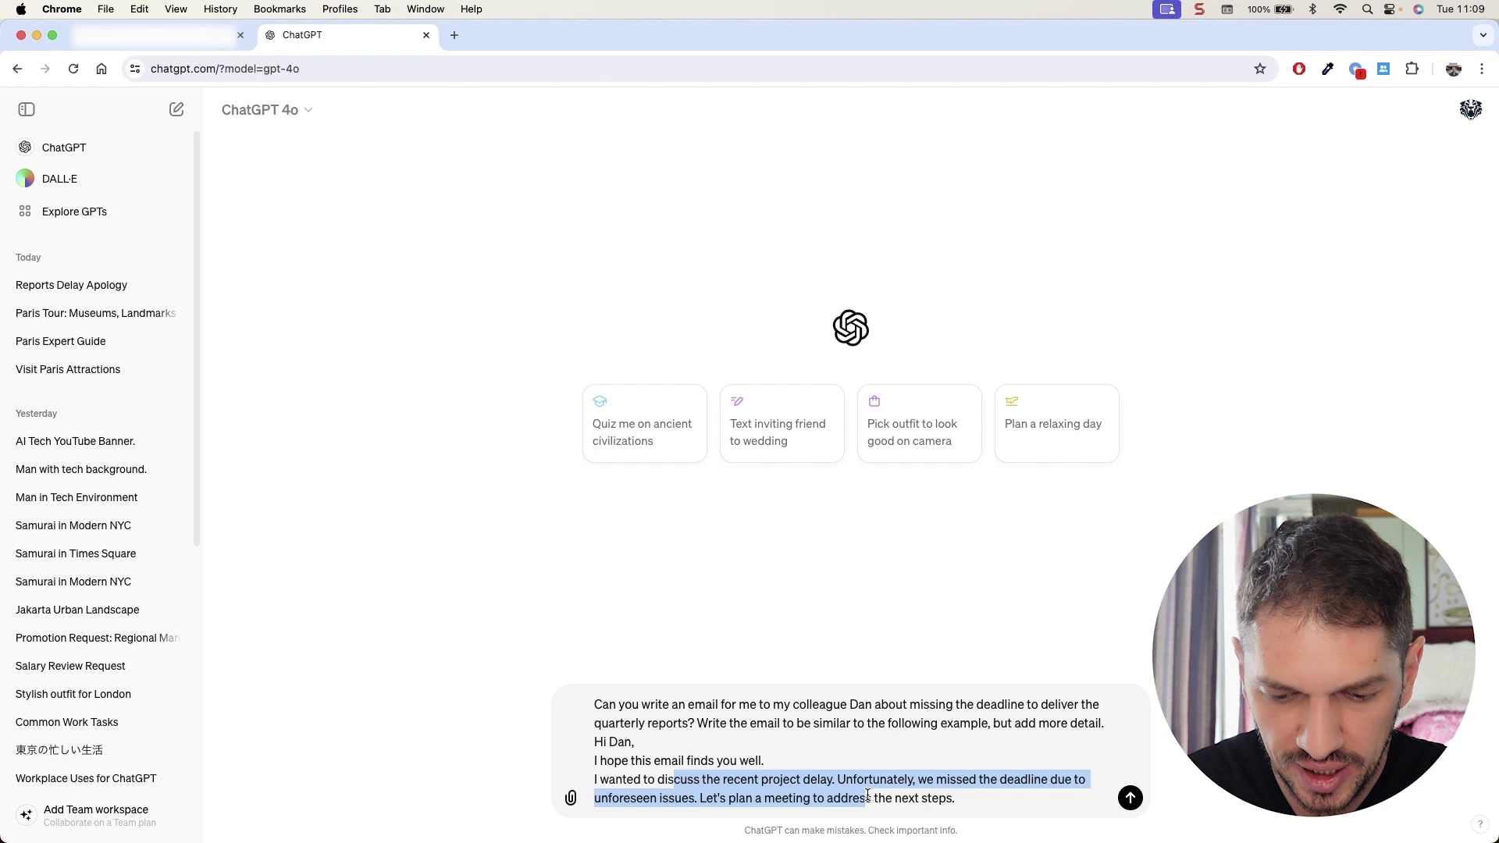
click(970, 789)
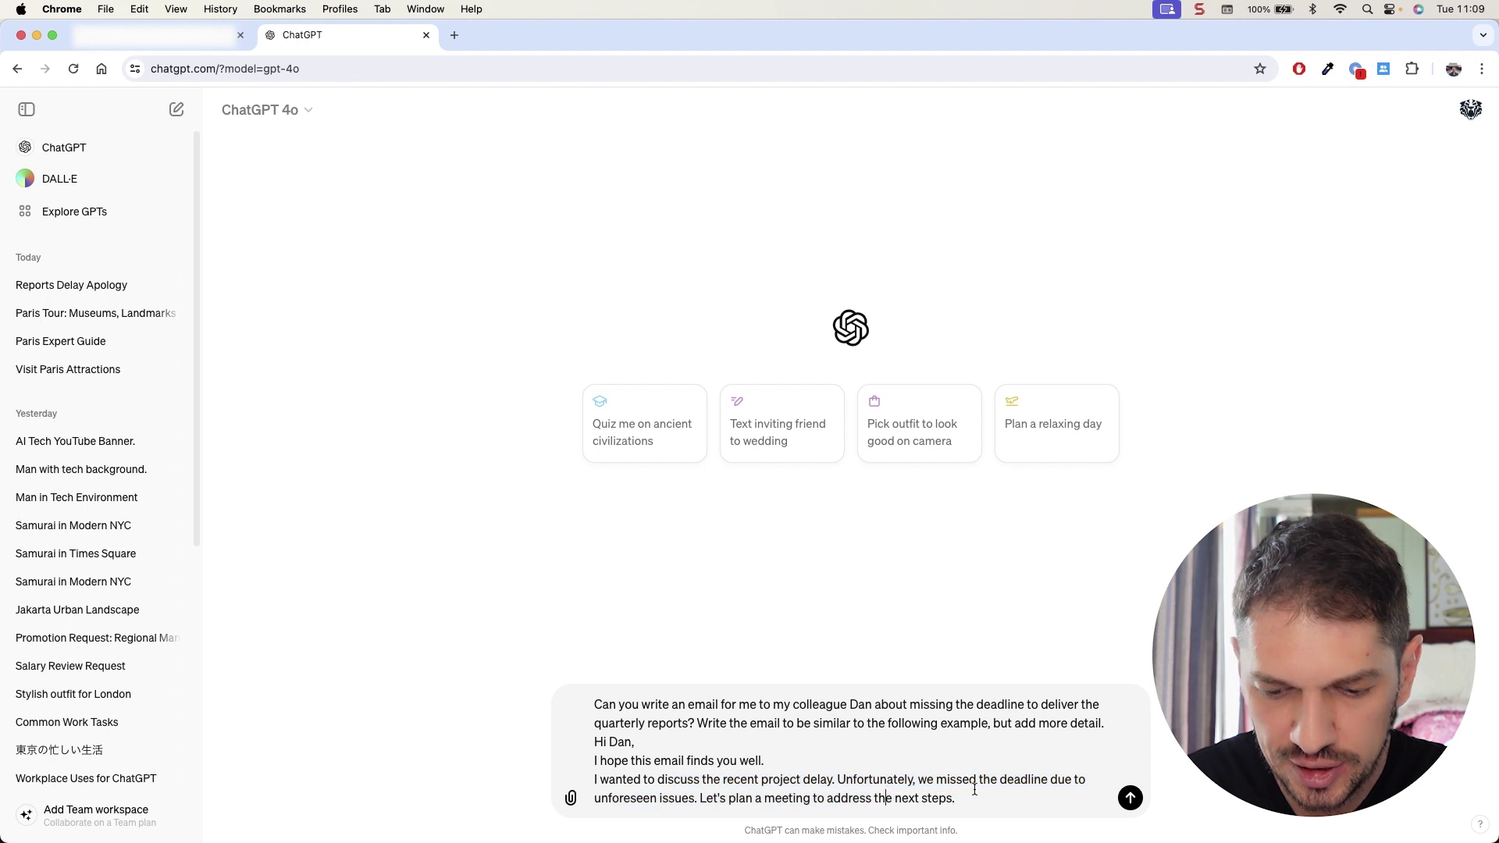
Send the template-based request and highlight the reply's first, second and meeting paragraphs
click(1131, 798)
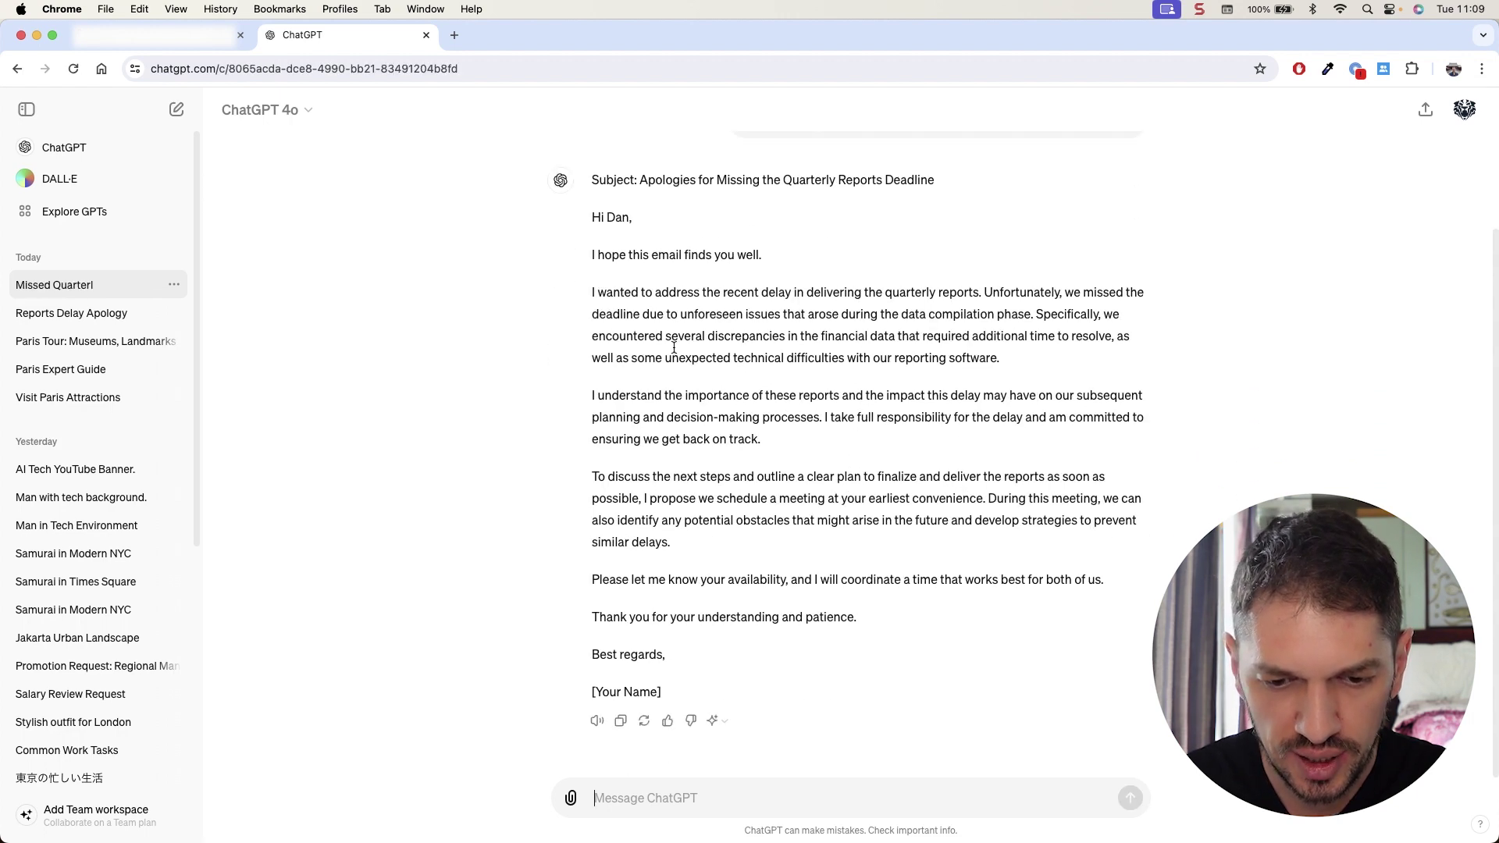
drag(624, 292, 864, 294)
drag(626, 395, 980, 396)
drag(625, 476, 934, 474)
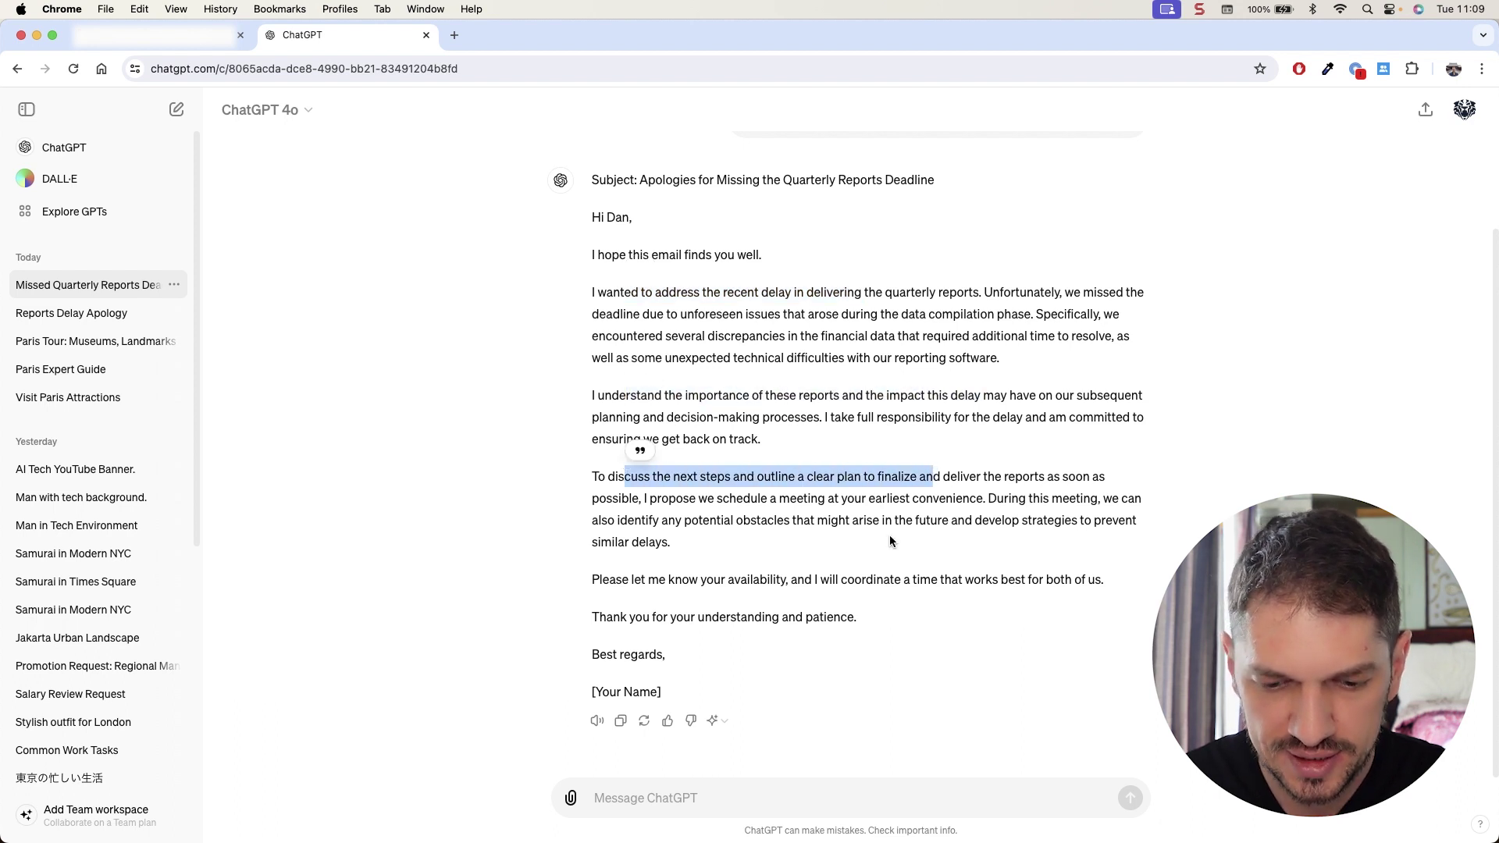
click(678, 578)
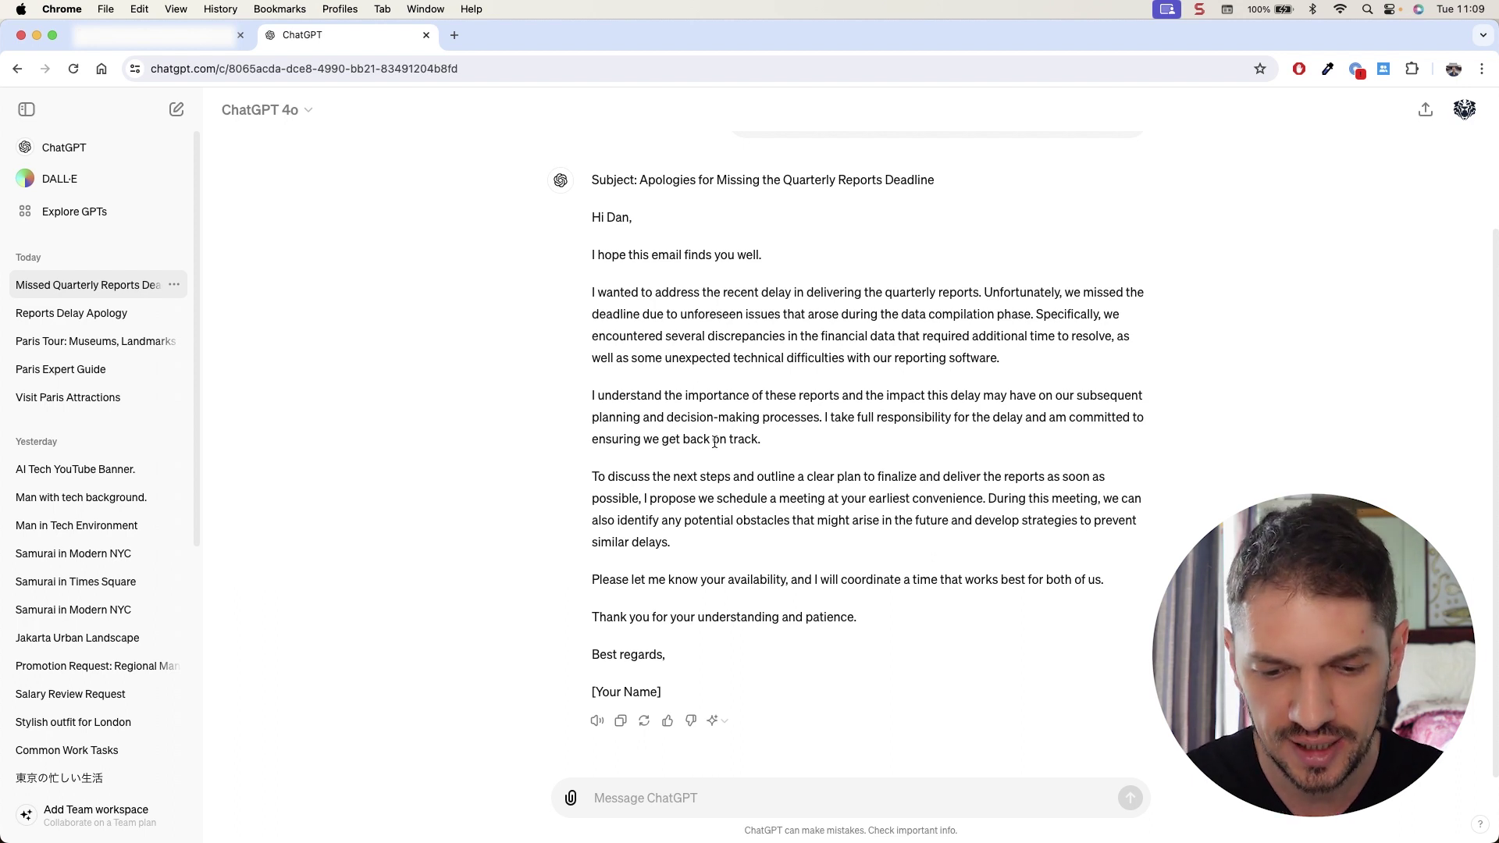
Highlight the reply's next-steps phrase, then scroll back up through the email
drag(652, 478, 775, 478)
click(665, 444)
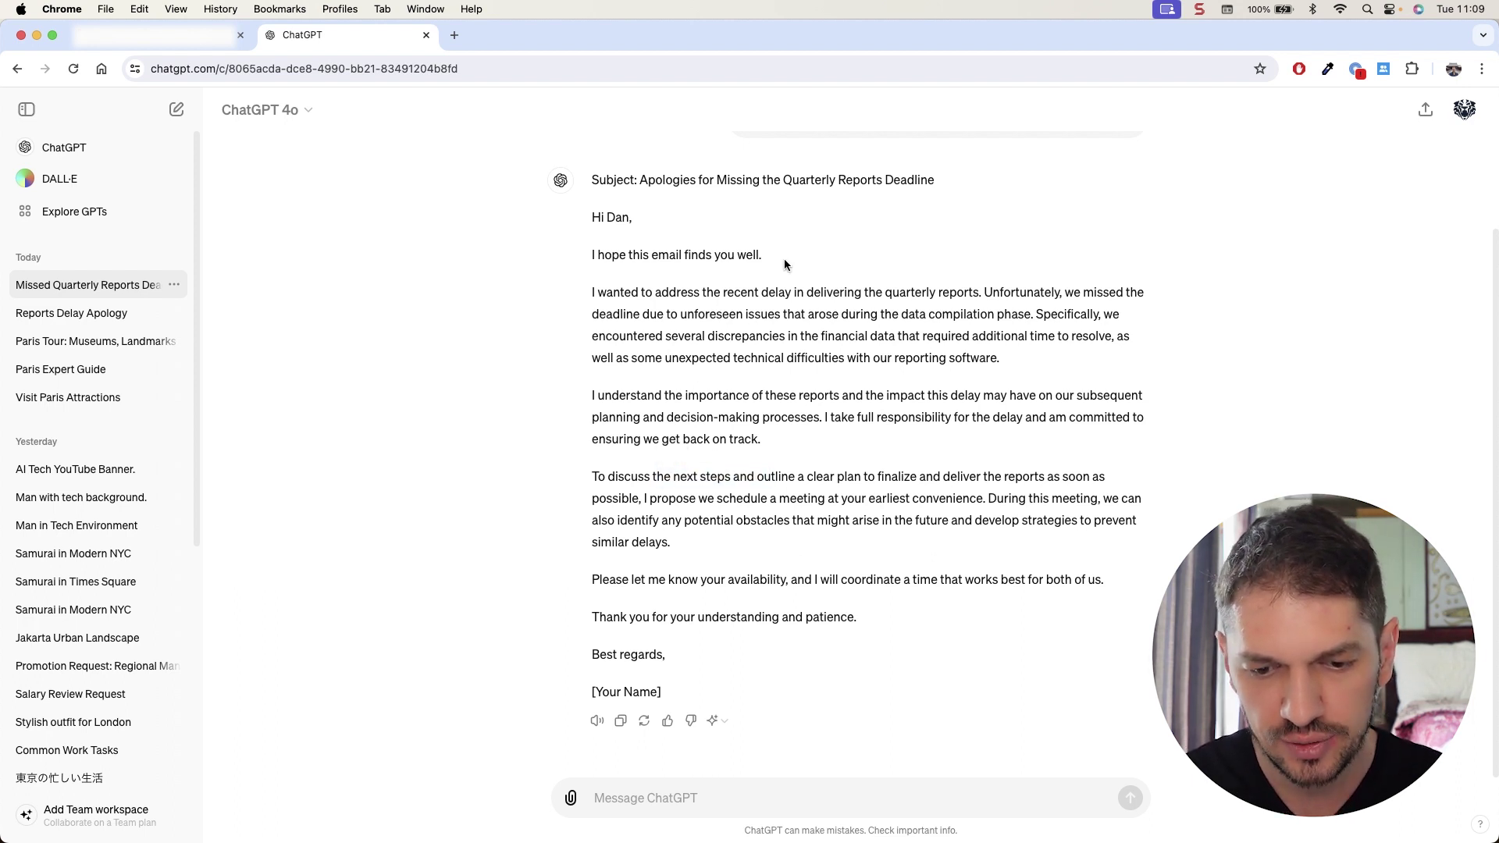
drag(784, 259, 878, 559)
scroll(898, 546, up, 1)
scroll(899, 546, up, 2)
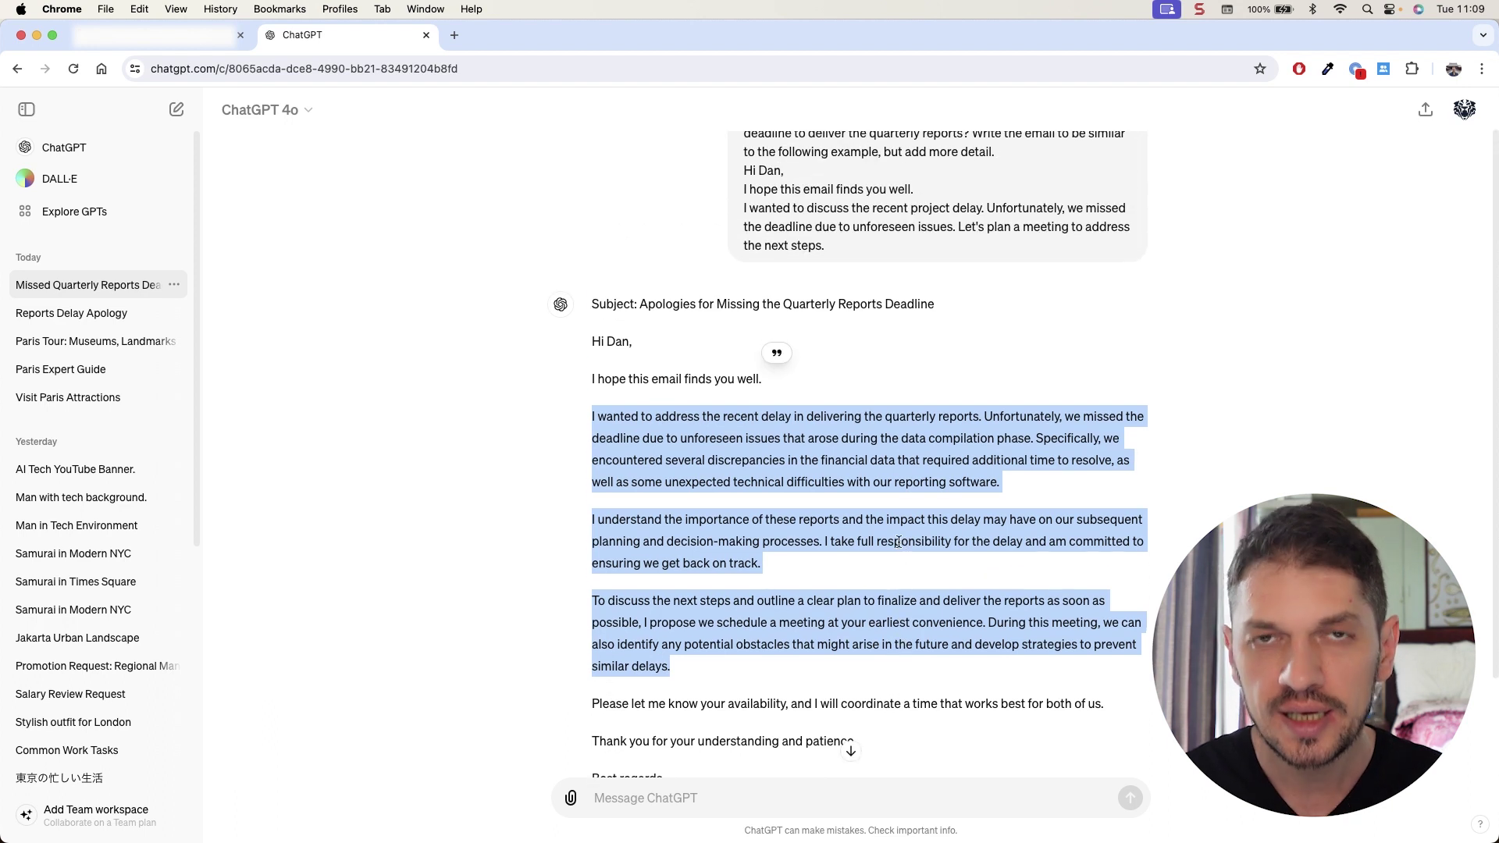